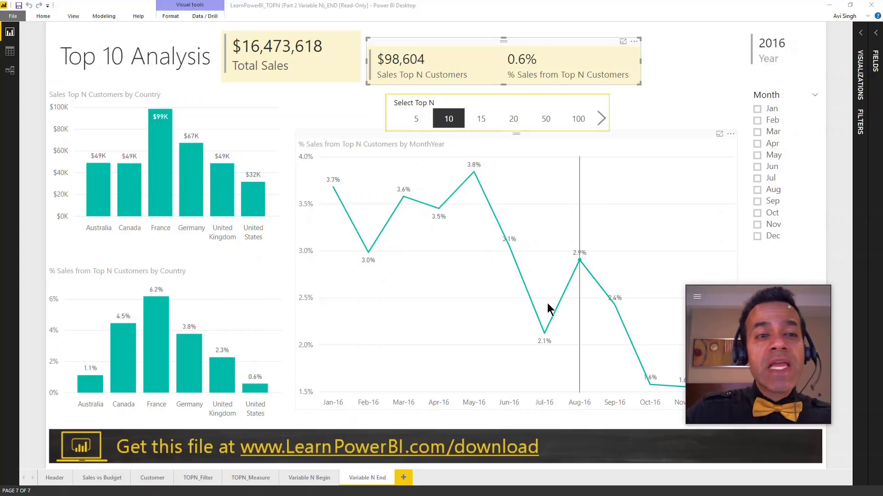
Pick 50 and then 100 in the Select Top N slicer, then go to the TOPN_Filter page
click(537, 121)
click(572, 121)
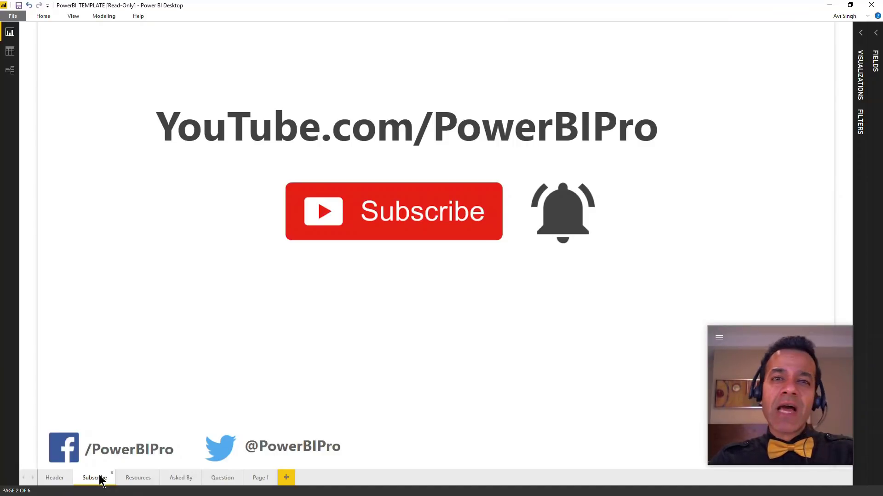
click(145, 480)
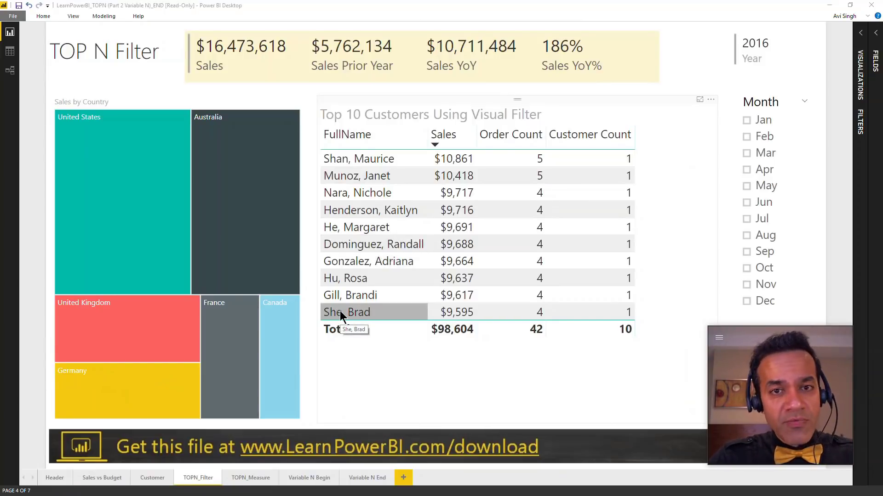
Browse the TOPN_Measure and Variable N Begin pages, cross-highlighting France and then clearing it
click(256, 478)
mouse_move(373, 334)
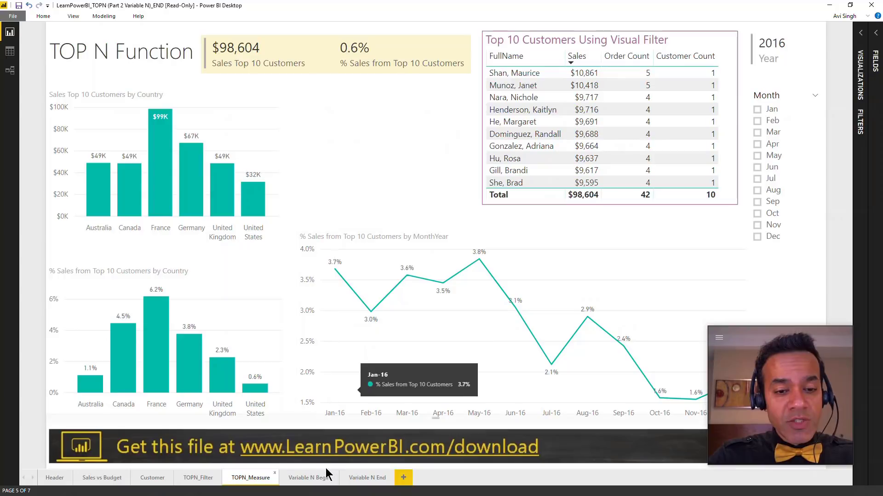
click(309, 478)
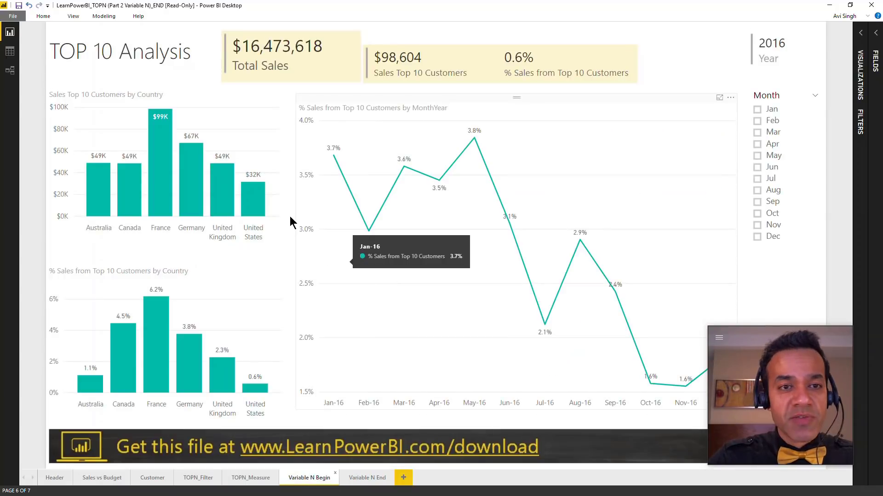
mouse_move(231, 189)
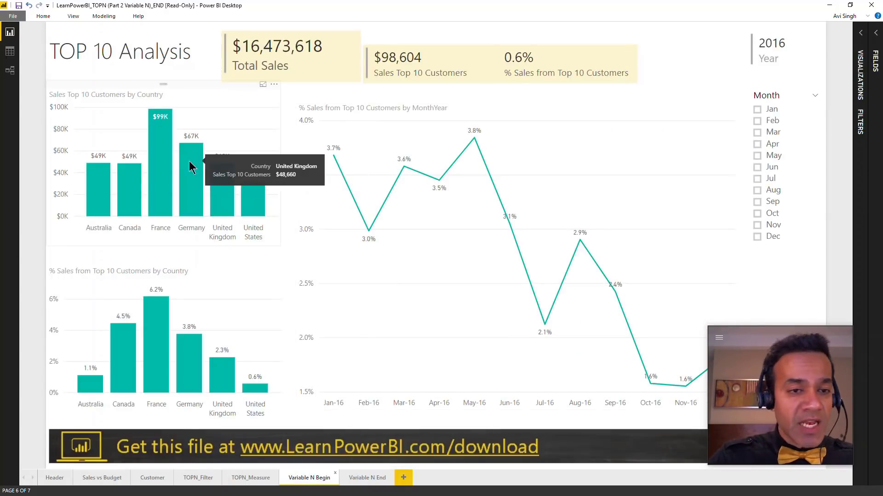
mouse_move(196, 172)
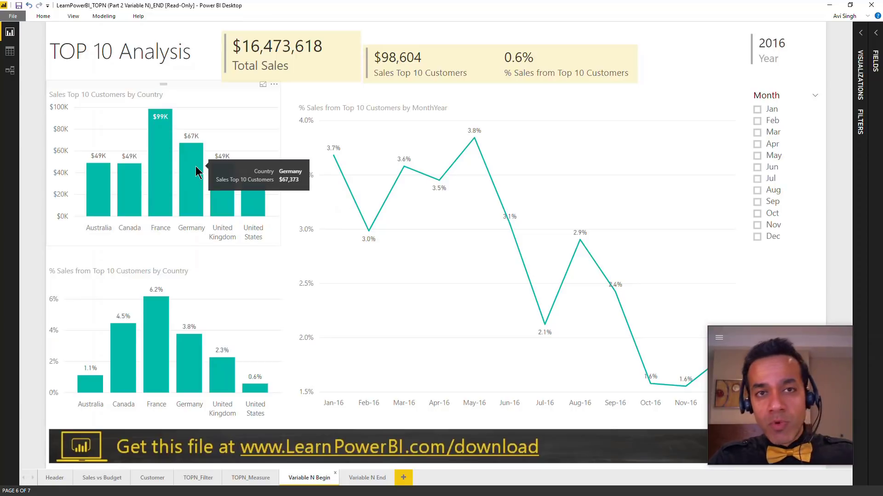
click(164, 183)
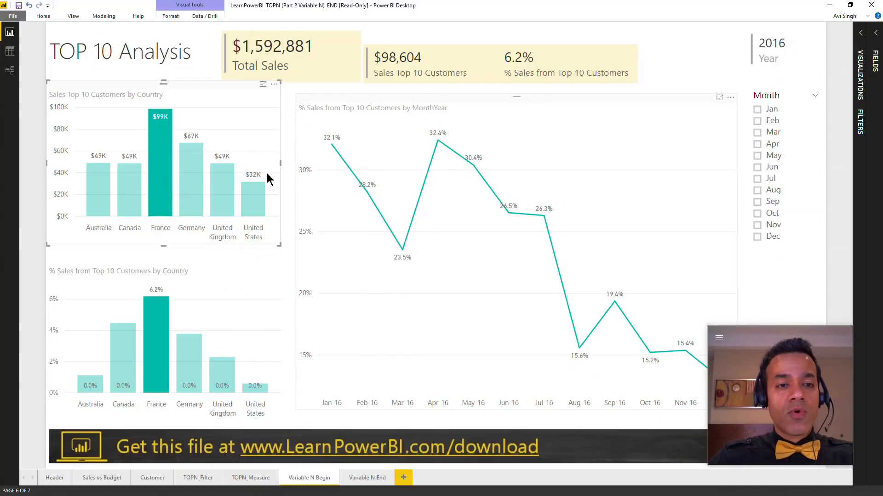
click(233, 130)
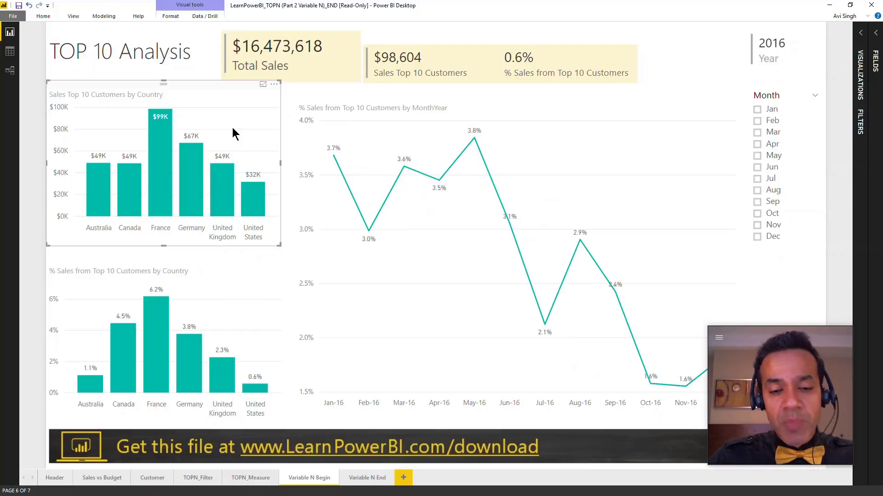
On the Variable N End page, set the Top N choice to 10, then 50, then 100
click(361, 481)
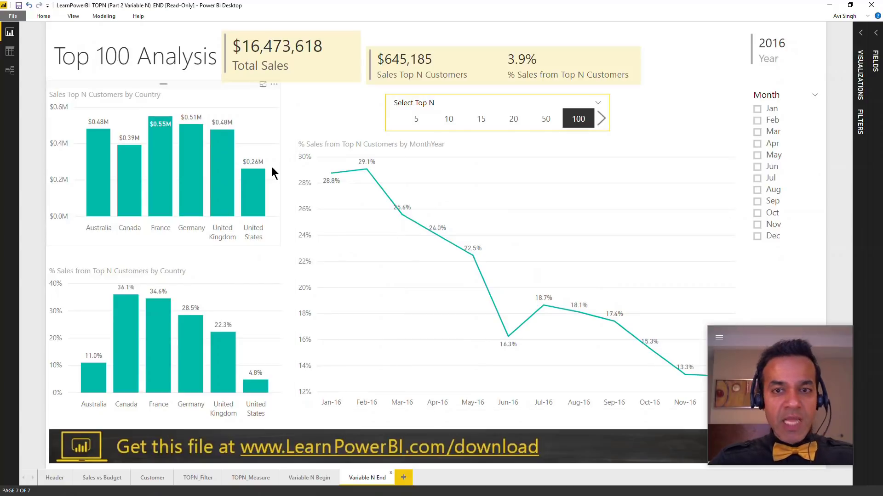
click(449, 120)
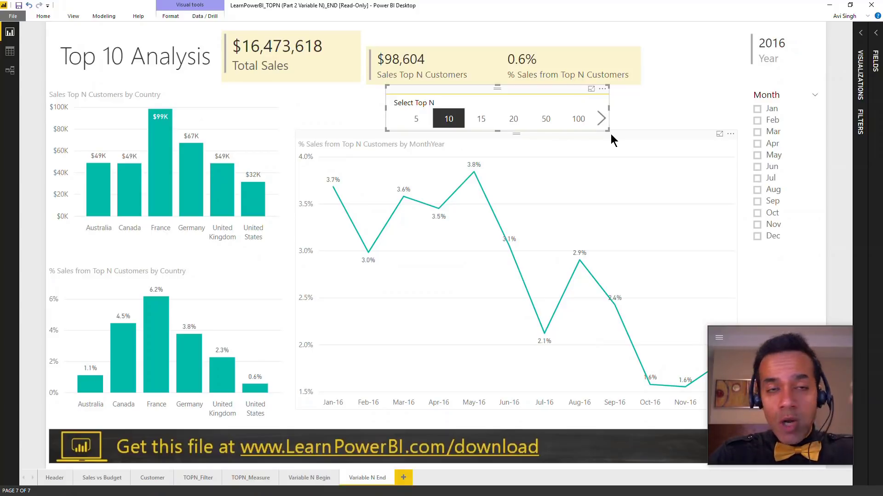
click(548, 126)
click(576, 121)
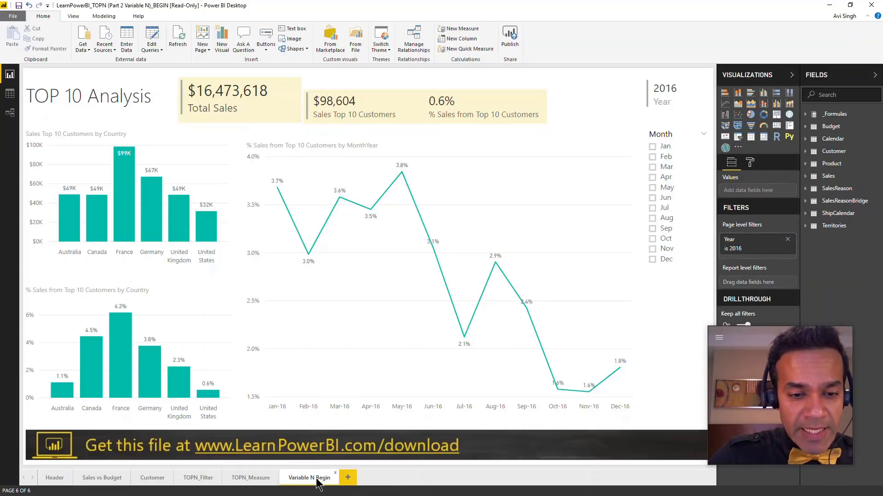
Expand the _Formulas table, then duplicate the Variable N Begin page and rename the copy 'Variable N'
mouse_move(503, 189)
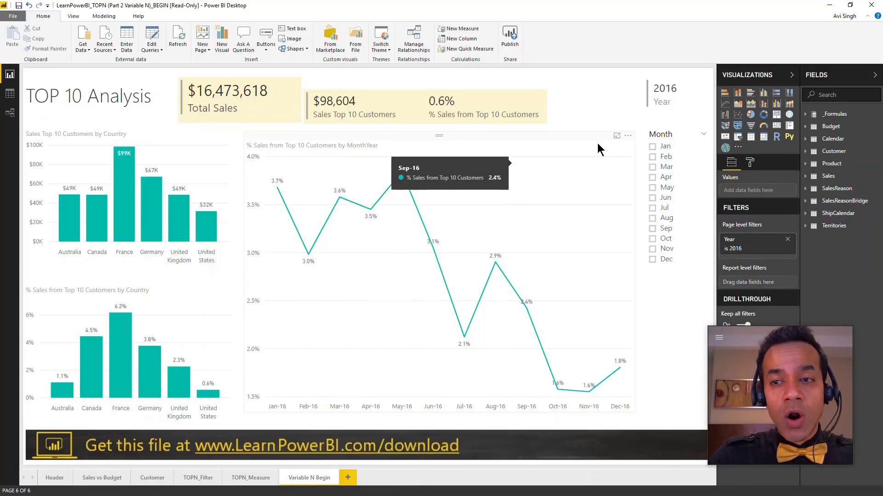
click(805, 114)
right_click(315, 485)
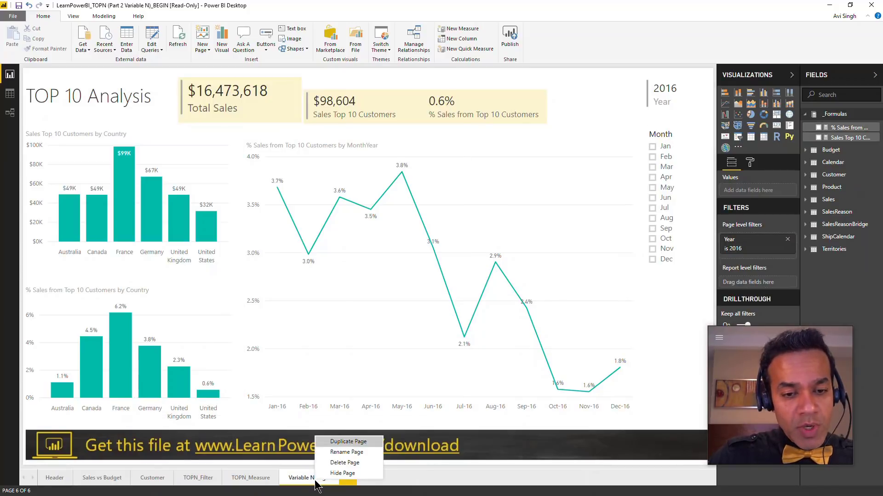
click(348, 444)
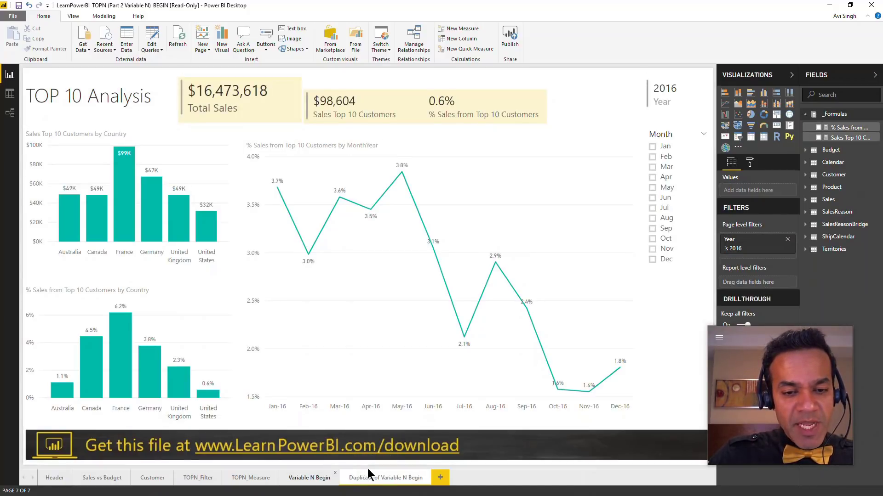
double_click(357, 478)
click(357, 478)
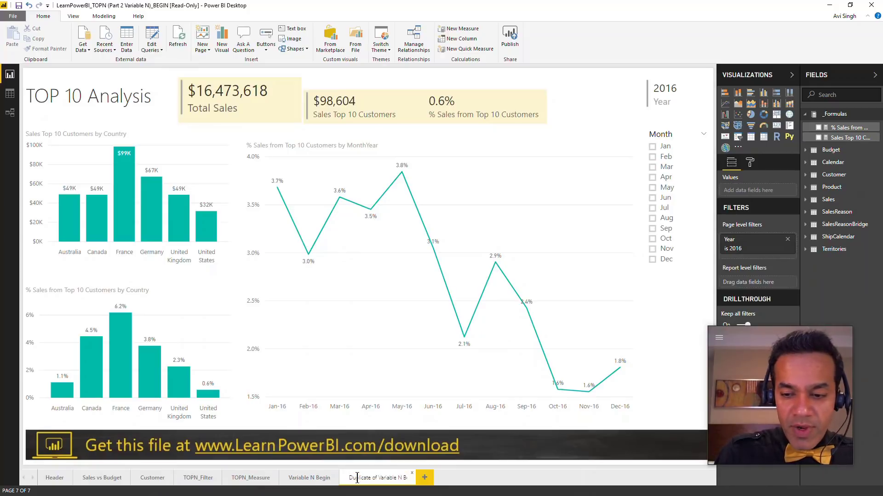
key(ctrl+a)
text(Variable N)
key(Return)
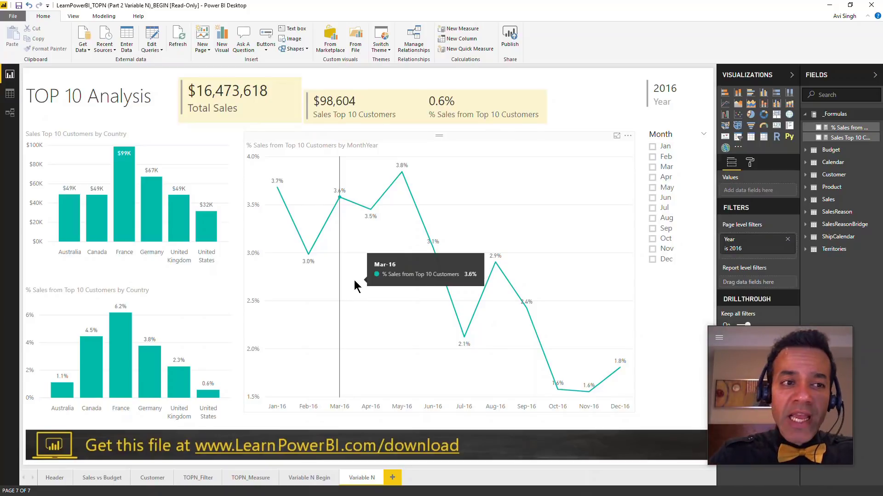
Check the relationships diagram, then return to the report view
click(11, 112)
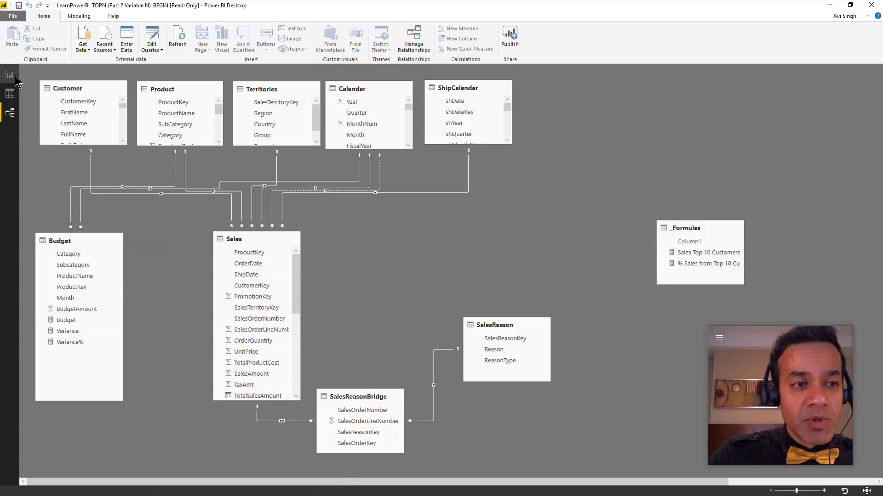
click(9, 74)
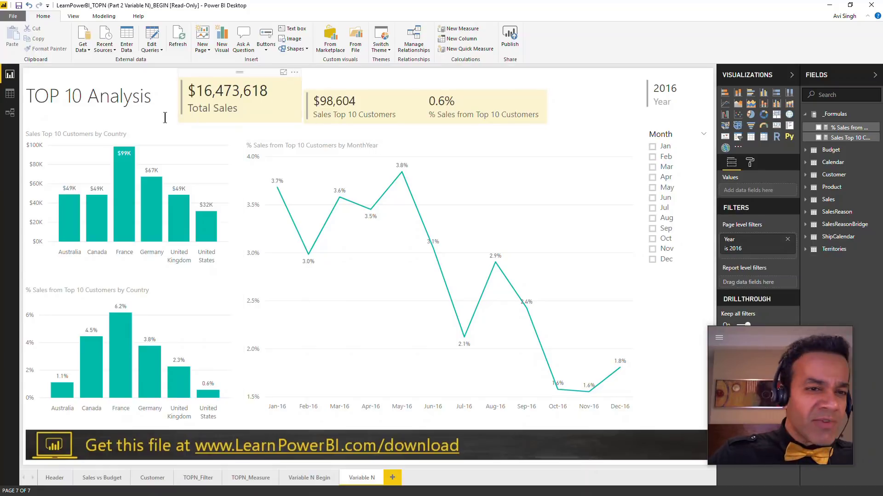
mouse_move(401, 235)
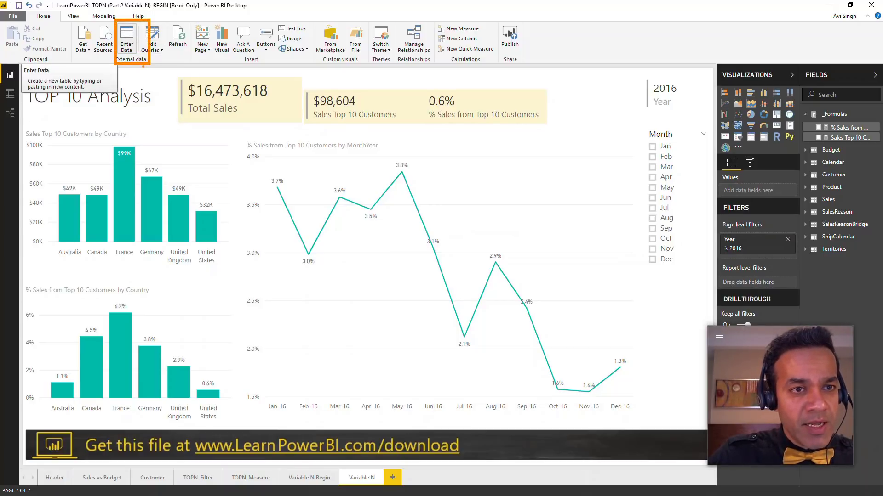
Start an Enter Data table whose Select N column holds 5, 10, 20, 50 and 100
click(127, 37)
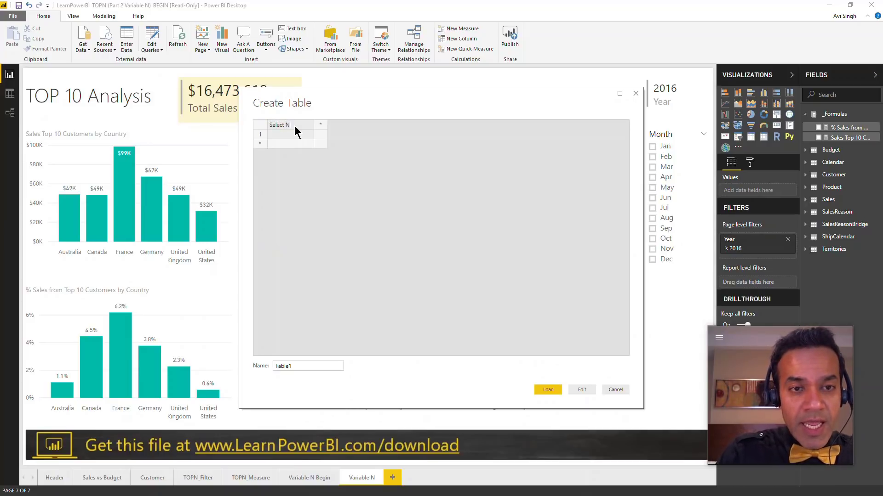
click(280, 133)
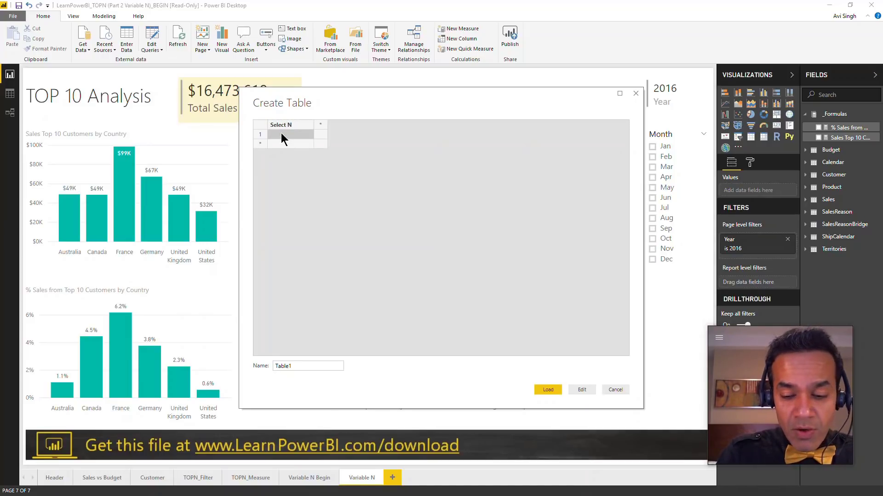
text(5)
key(Return)
text(10)
key(Return)
text(20)
key(Return)
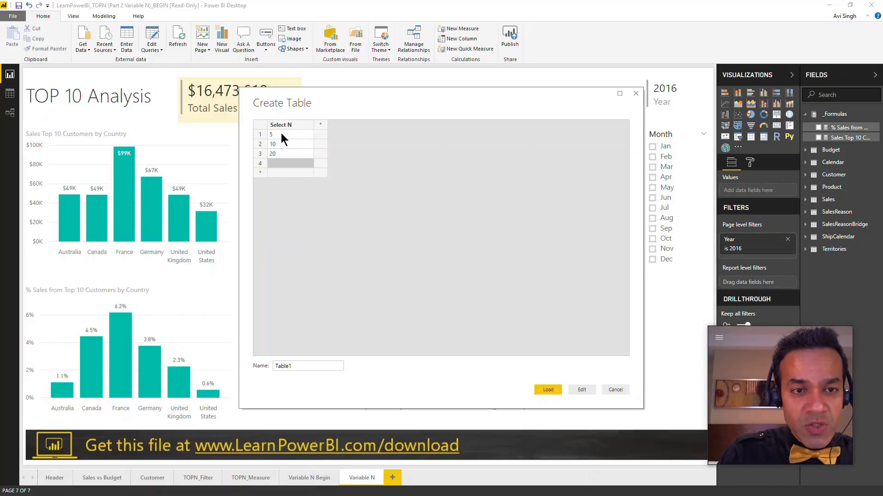
text(50)
key(Return)
text(100)
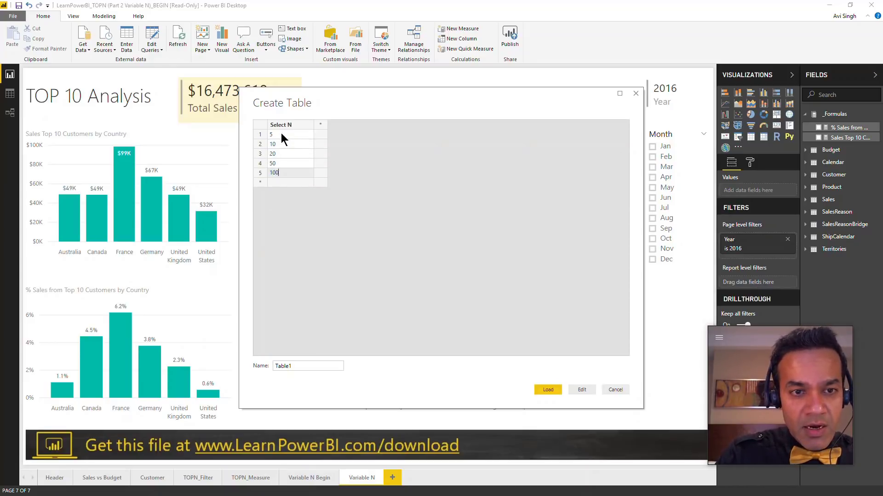
Name the table 'Select Top N' and load it into the model
drag(301, 370, 239, 362)
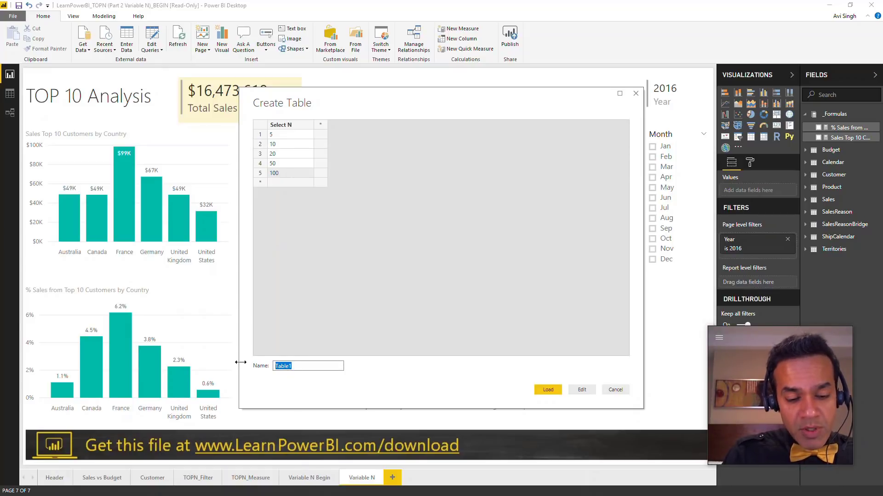
text(Select Top N)
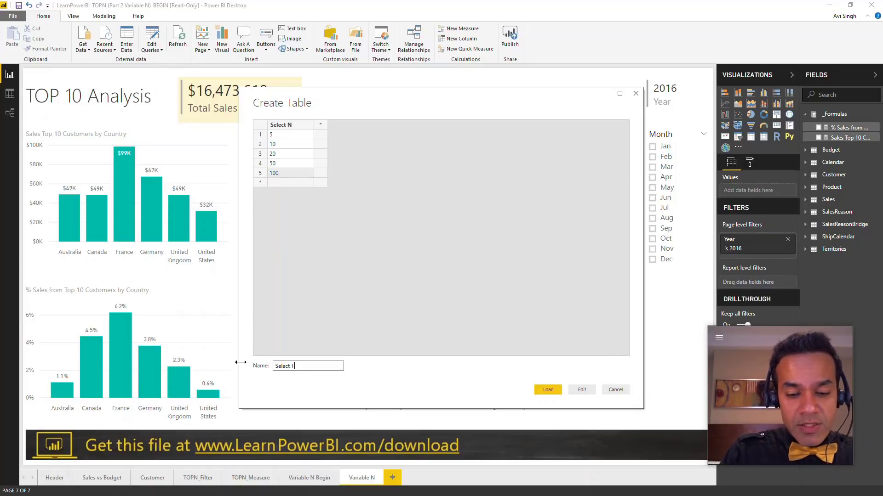
click(548, 389)
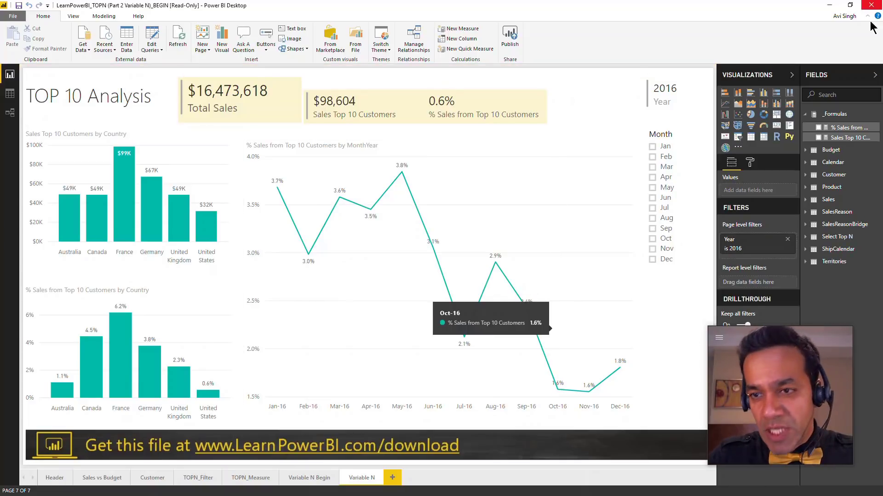
Add the Select N field to the page as a slicer displayed as a list
click(806, 238)
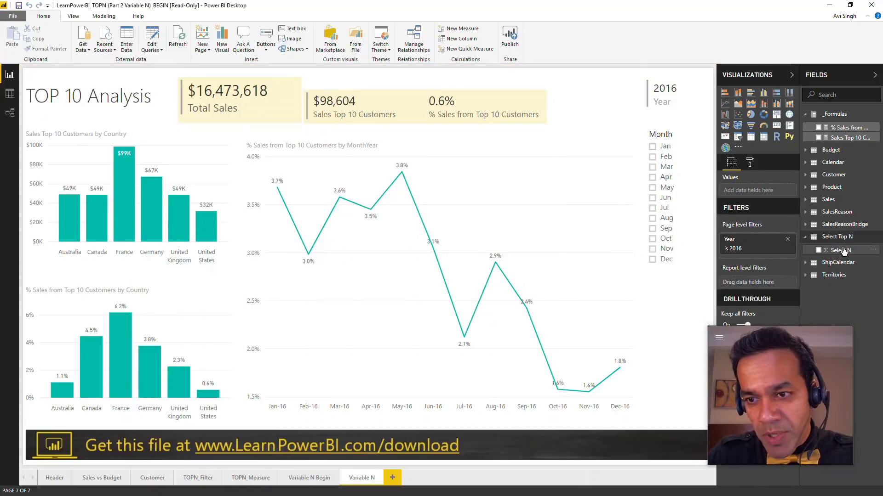
drag(838, 250, 600, 92)
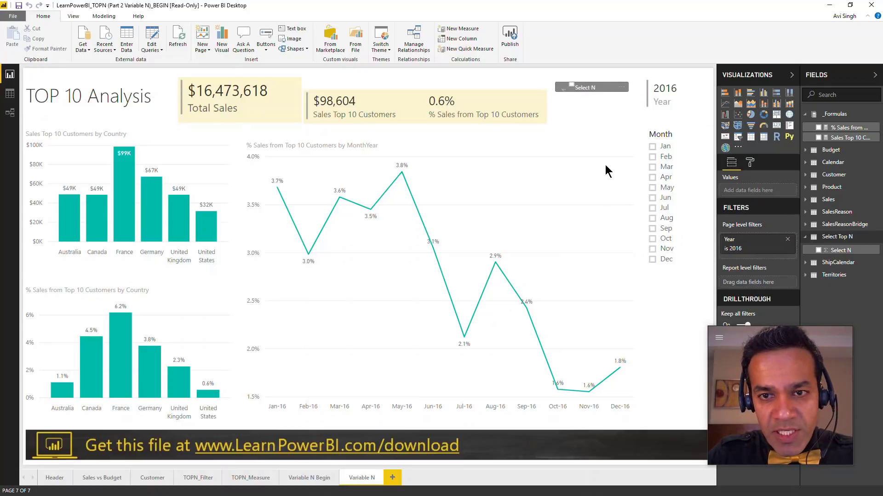
click(738, 136)
click(625, 84)
click(559, 95)
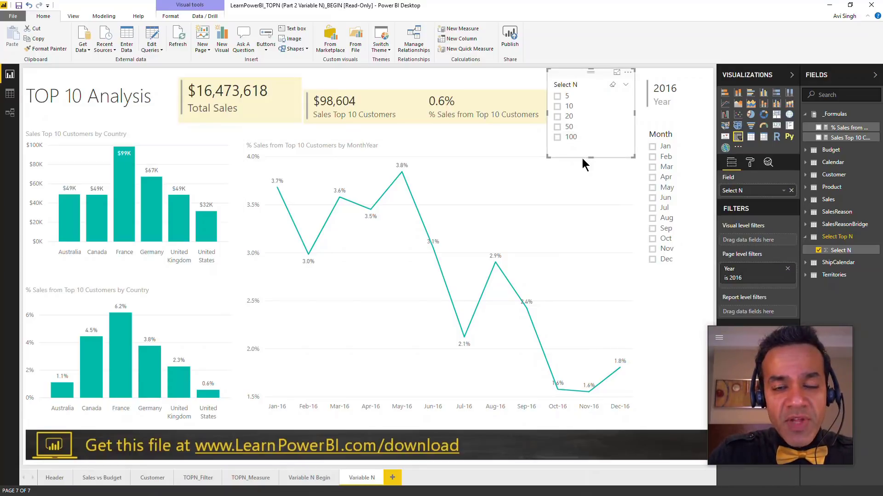
Try 20 and 50 in the Select N slicer, return it to 10, and select the Select N field
click(568, 115)
click(569, 131)
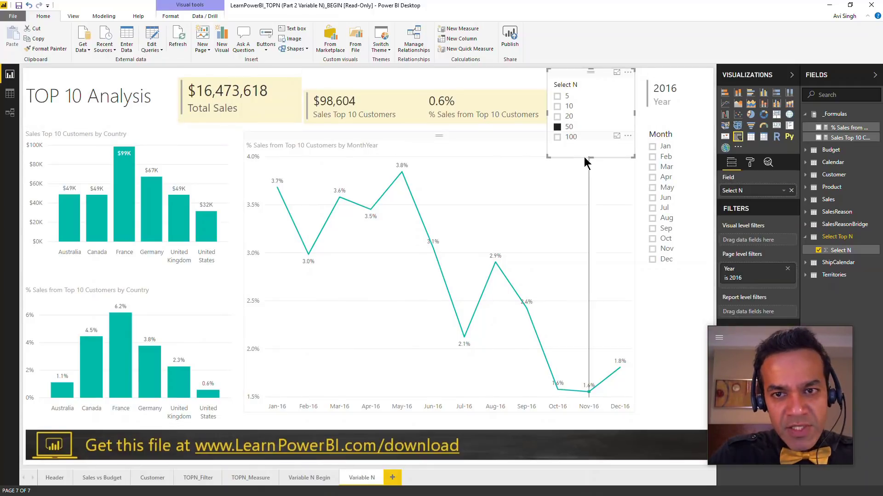
click(569, 106)
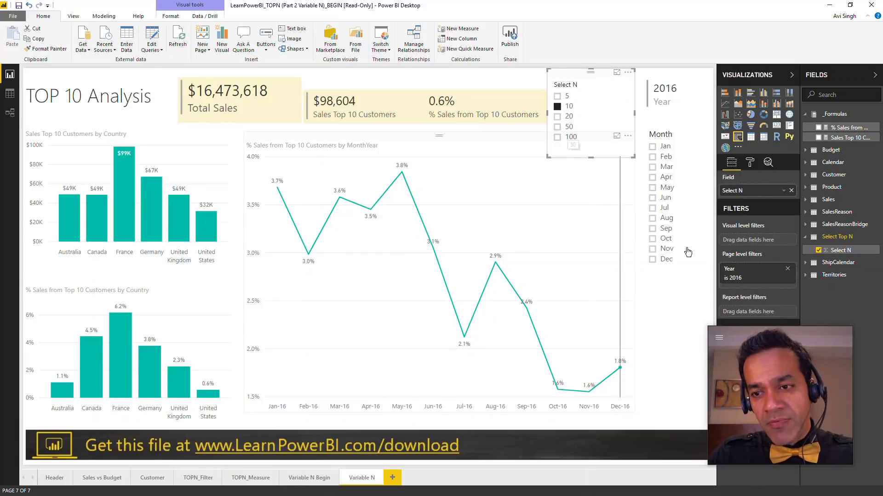
click(842, 256)
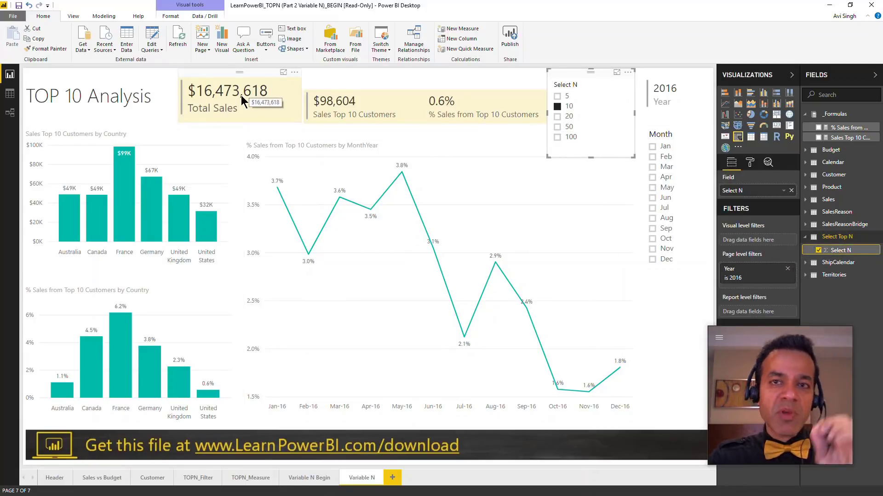
click(104, 16)
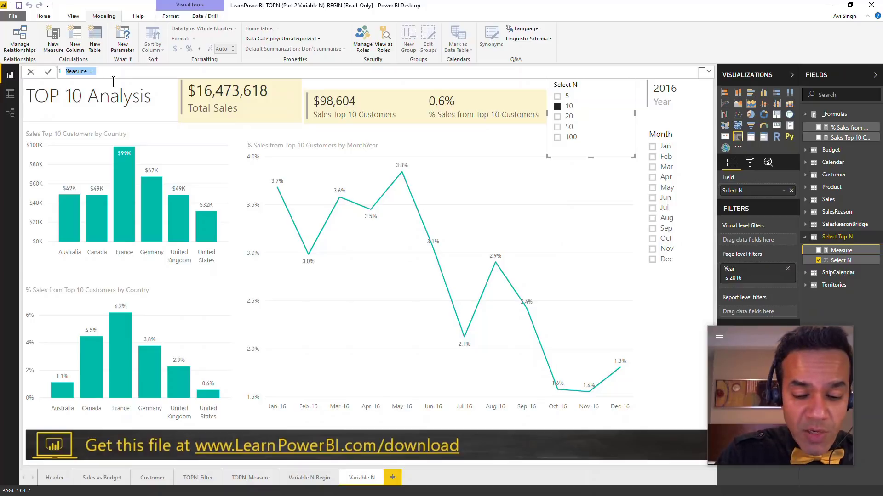
Write and commit the measure Selected N = SELECTEDVALUE('Select Top N'[Select N])
text(Selected N)
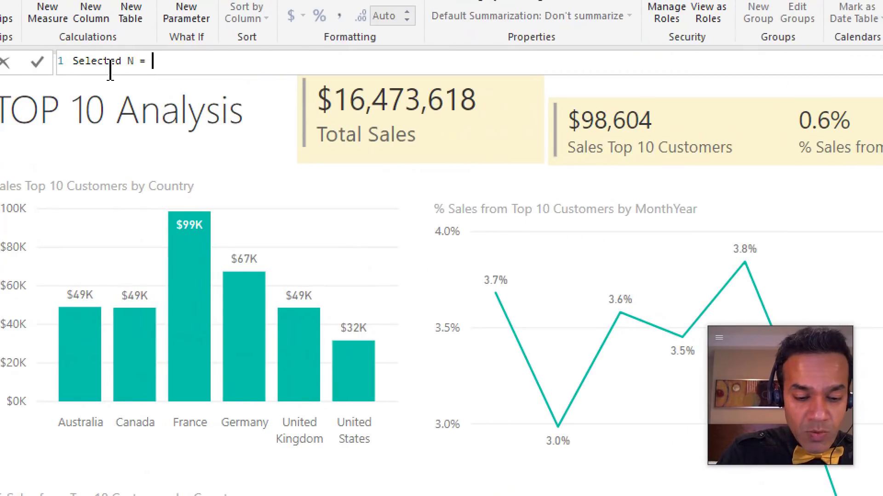
text(SE)
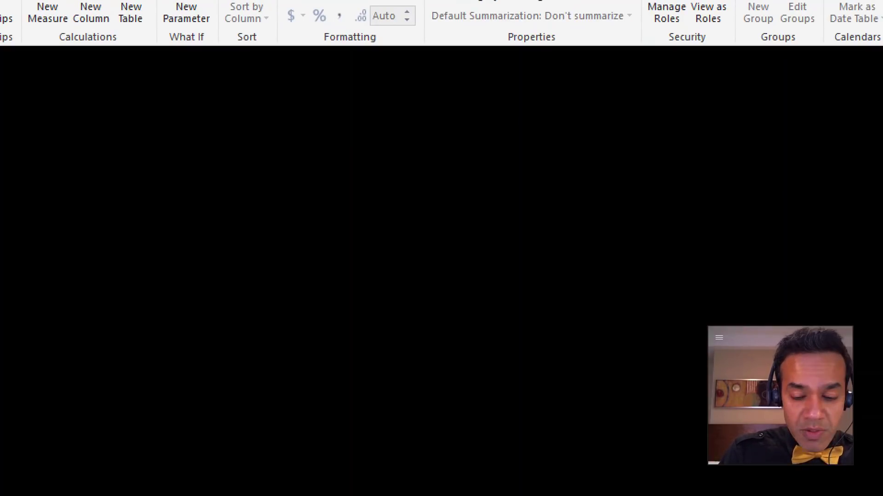
text(L)
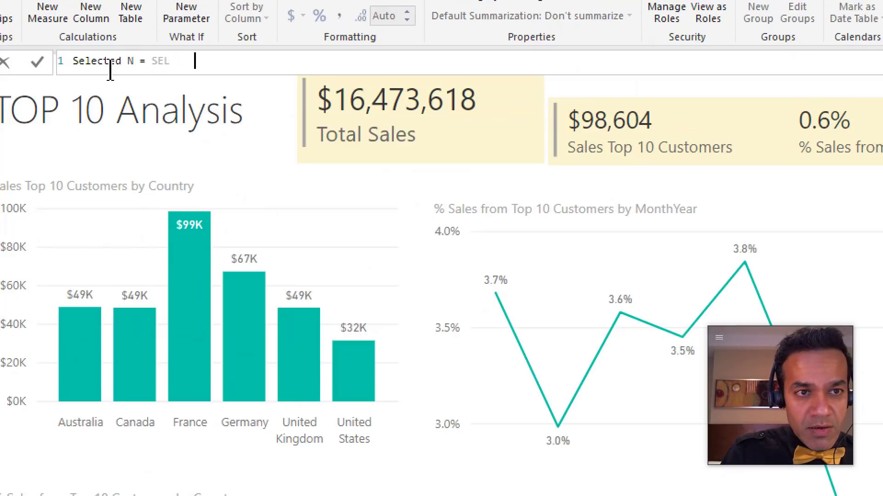
key(BackSpace)
key(BackSpace)
key(BackSpace)
key(BackSpace)
key(BackSpace)
key(BackSpace)
key(BackSpace)
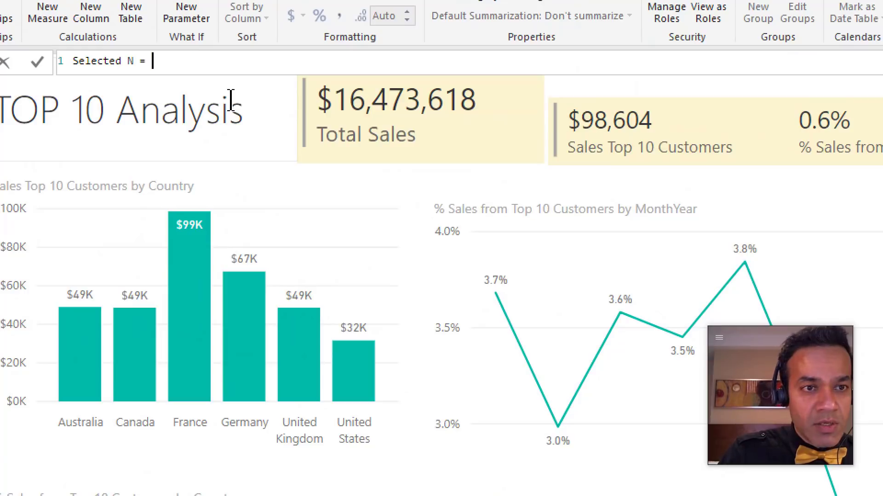
text(SELE)
key(Down)
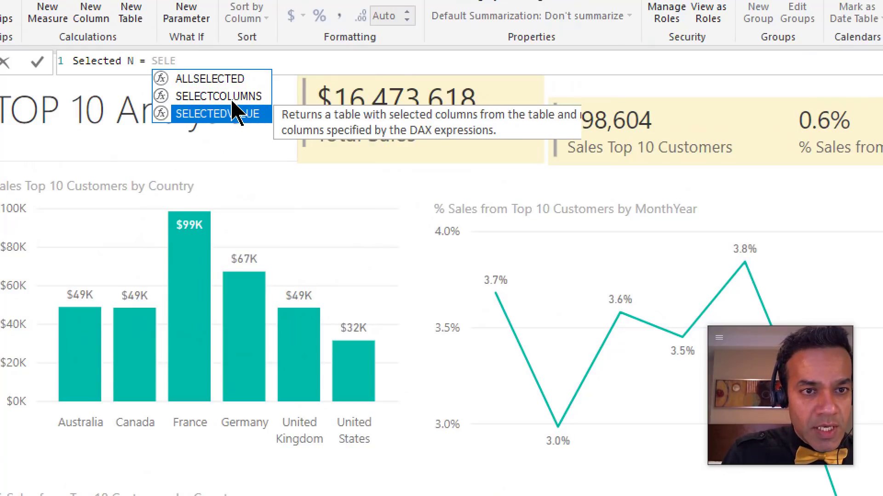
key(Tab)
text(TOp)
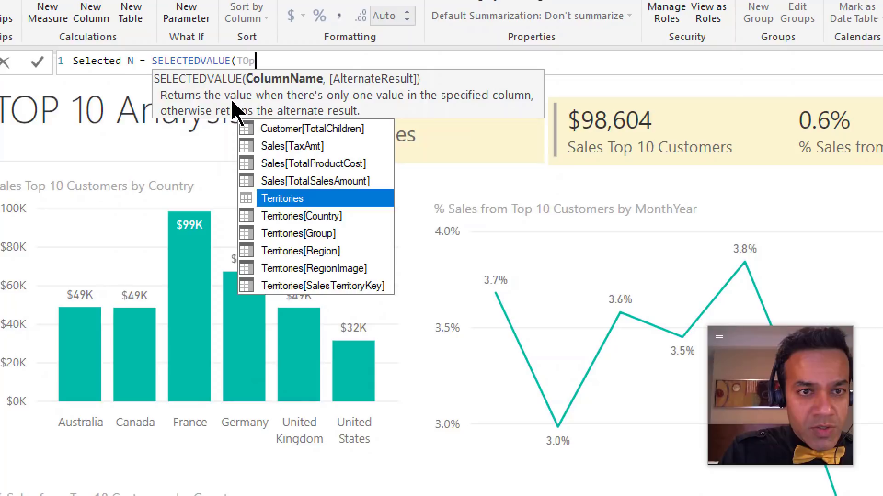
key(Down)
key(Tab)
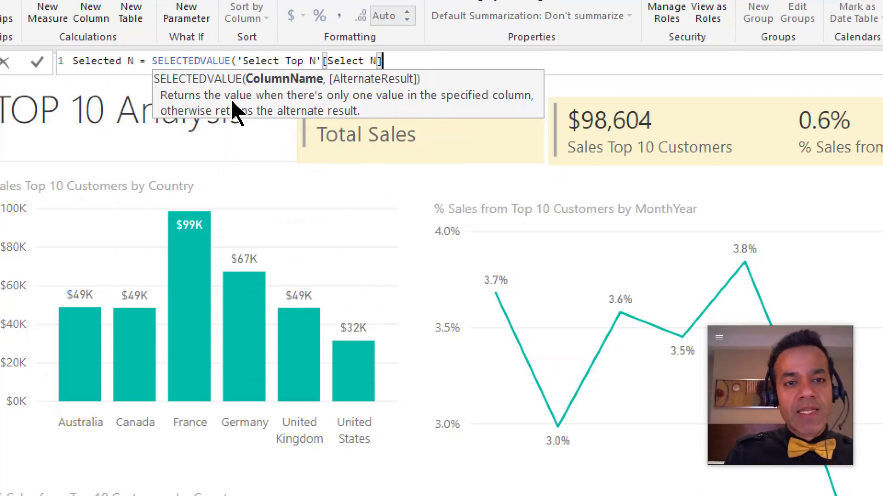
text())
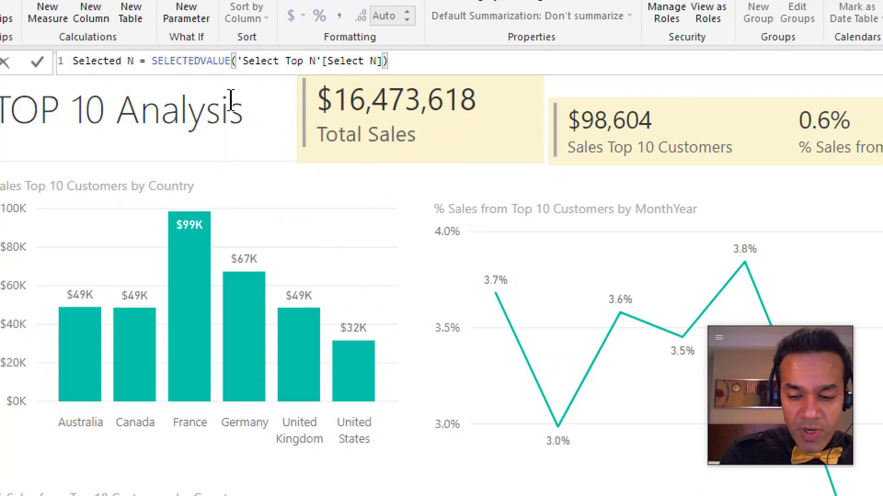
key(Return)
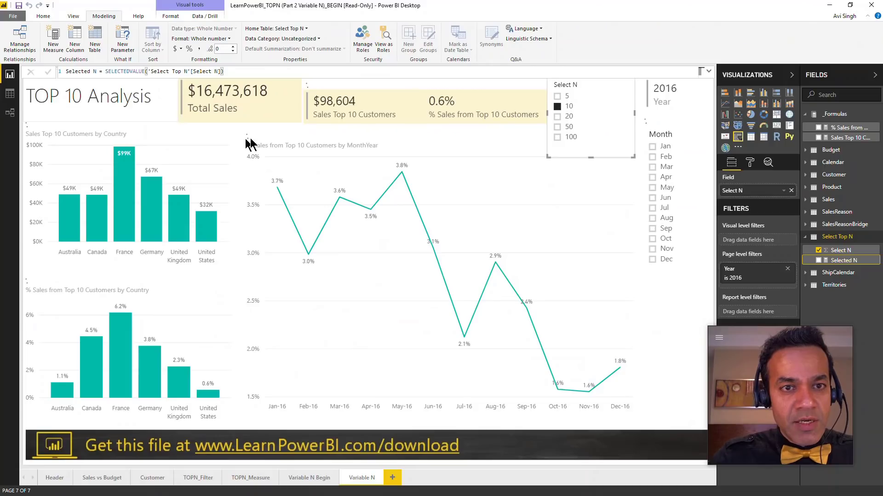
Shrink the line chart and place a wide, short Selected N card above it
click(496, 136)
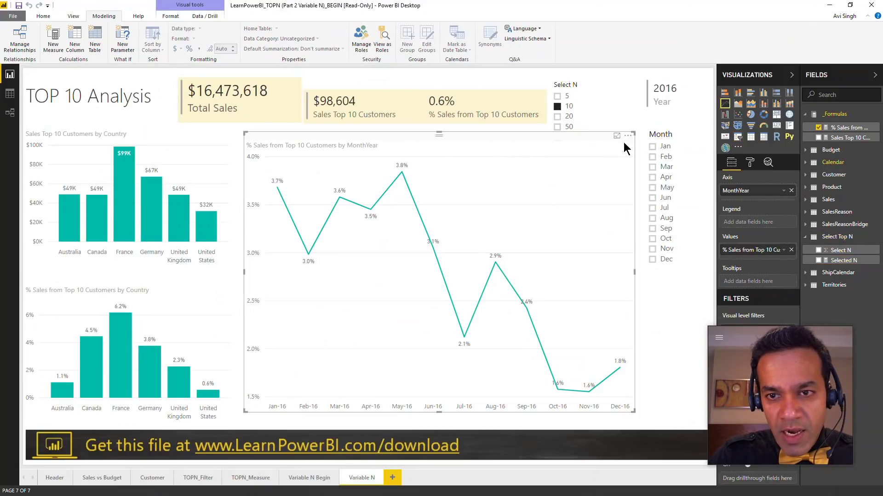
drag(635, 134, 636, 173)
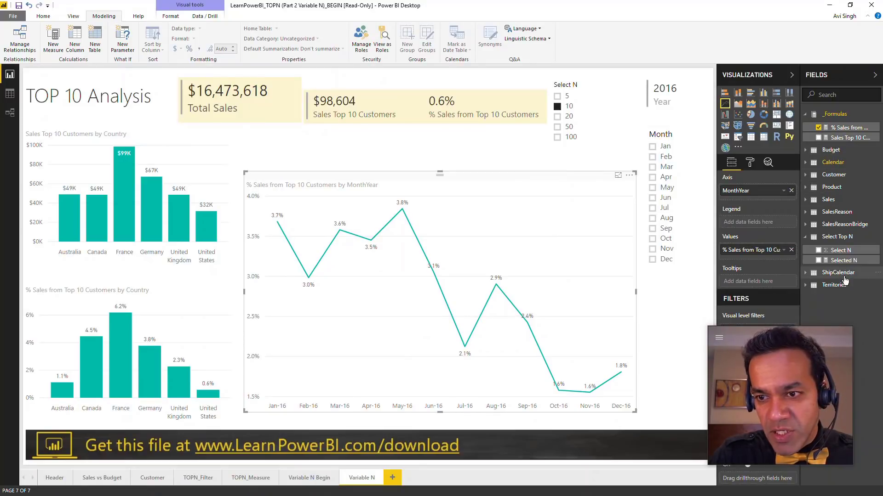
drag(846, 261, 465, 142)
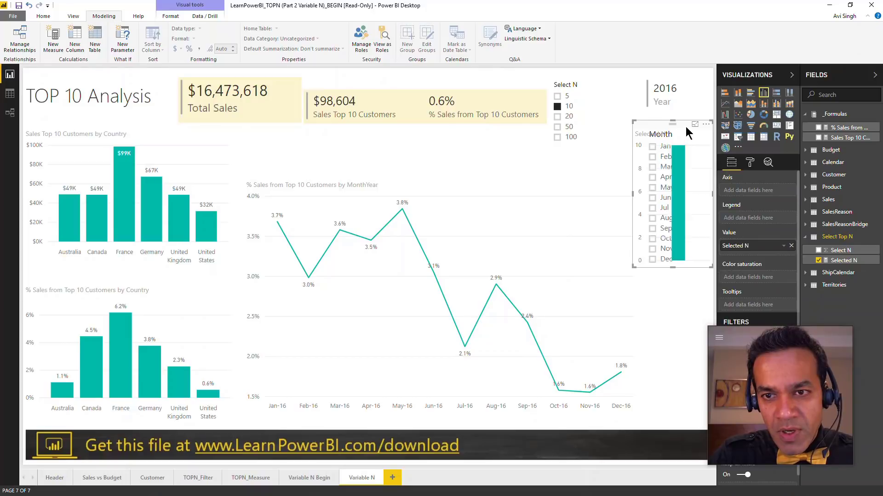
drag(686, 126, 448, 139)
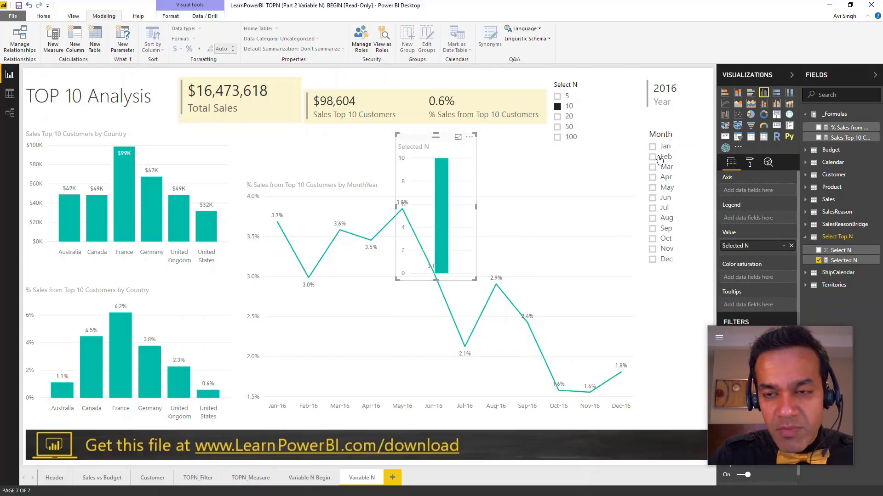
click(776, 127)
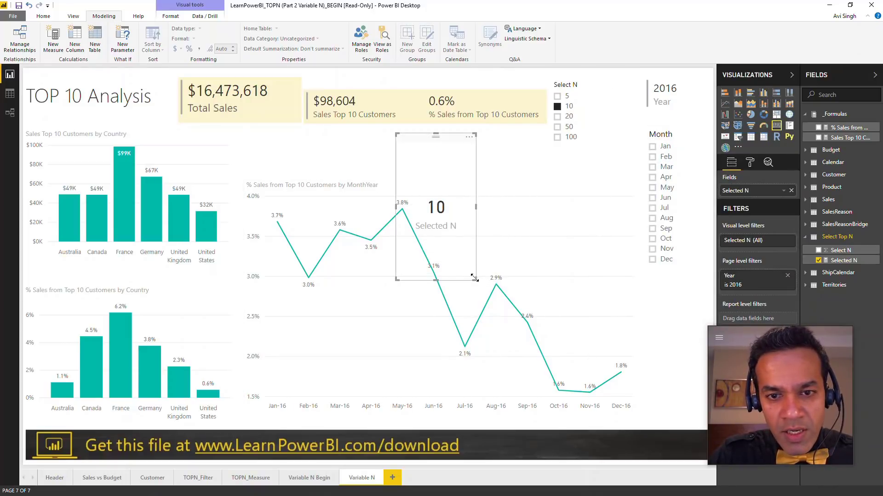
drag(474, 278, 522, 183)
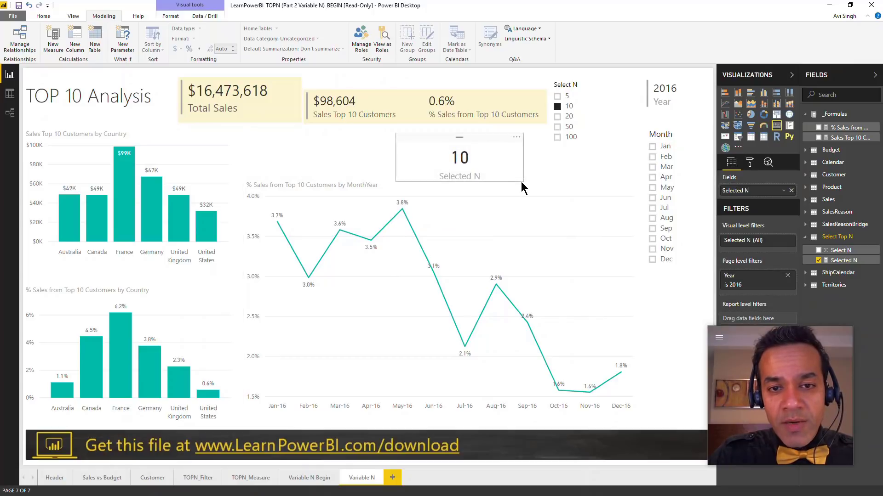
Test the card by choosing 10, 50 and then 100 in the Select N slicer
click(568, 106)
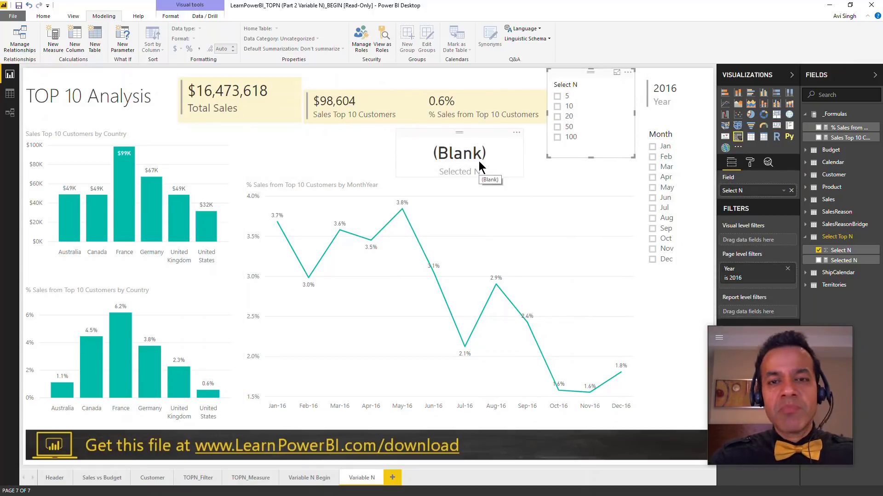
click(557, 107)
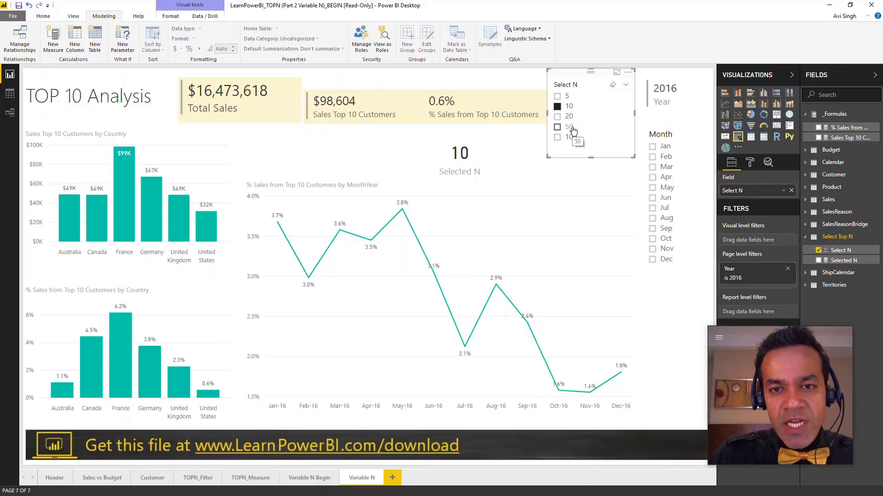
click(570, 128)
click(572, 137)
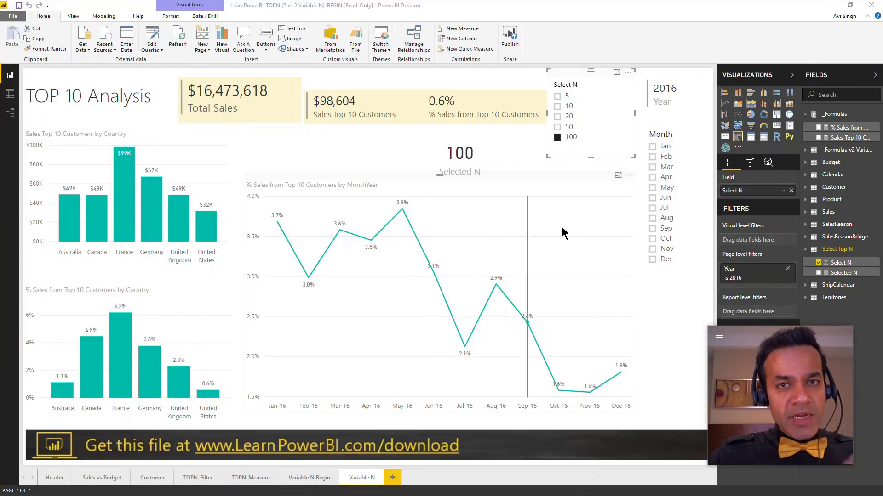
Copy the full Sales Top 10 Customers formula without changing it
click(849, 137)
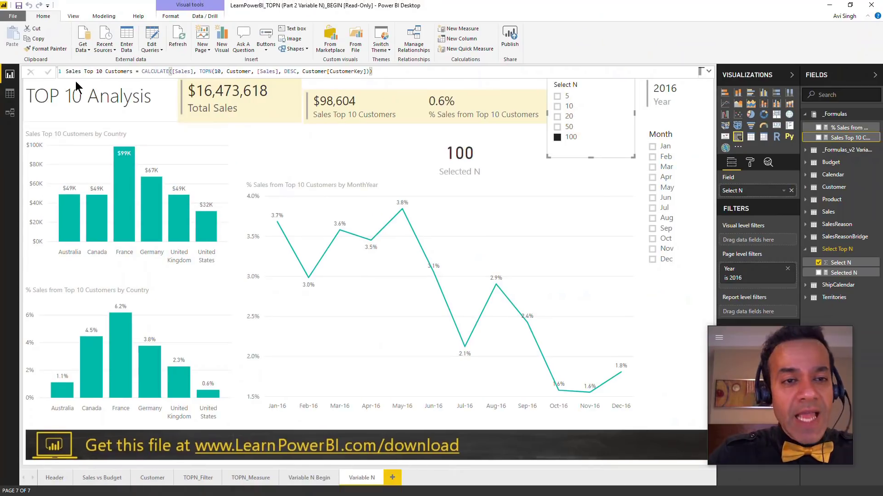
drag(372, 71, 66, 71)
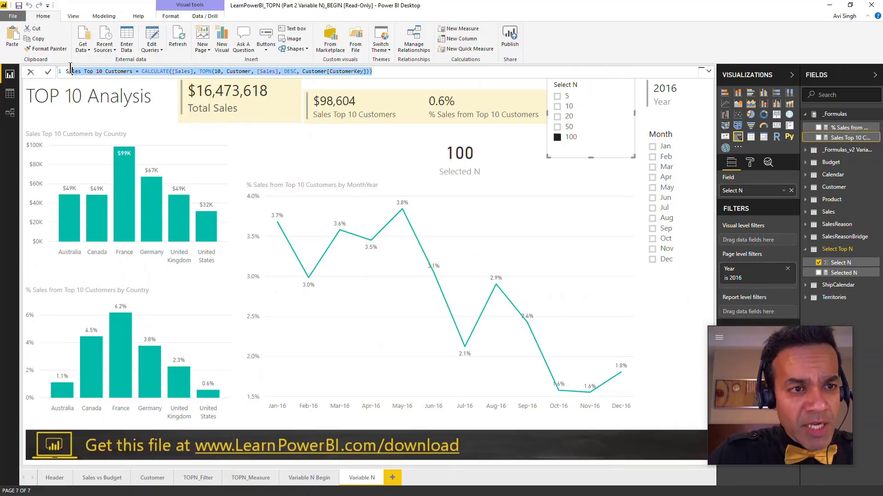
key(ctrl+c)
key(Escape)
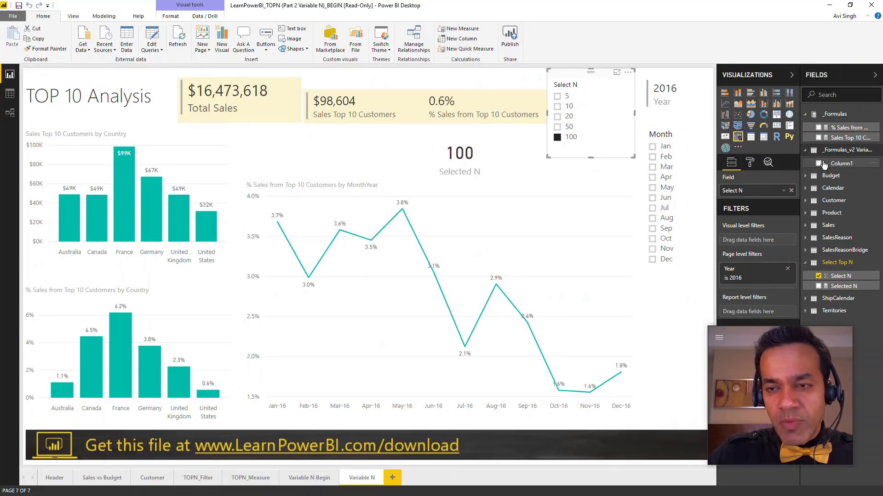
Create a Sales Top N Customers measure from the copied formula, with TOPN using [Selected N] instead of 10
click(104, 17)
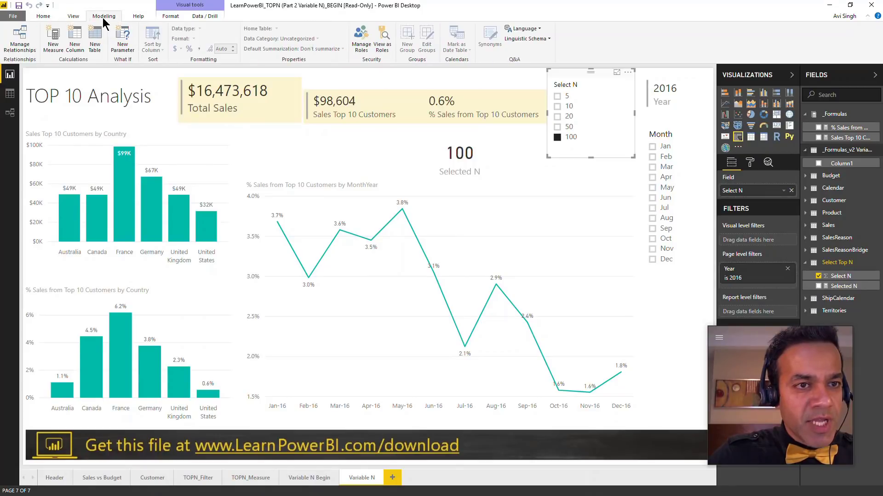
click(53, 46)
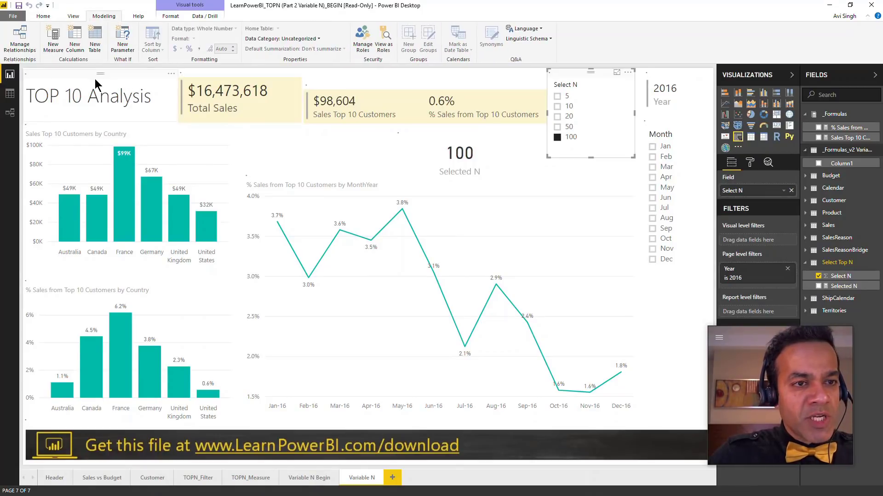
key(ctrl+a)
key(ctrl+v)
key(Home)
key(ctrl+Right)
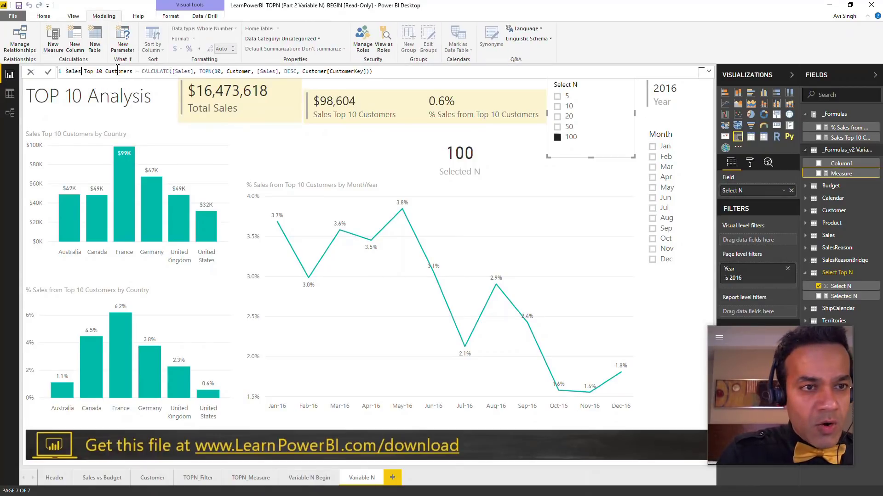
text(N)
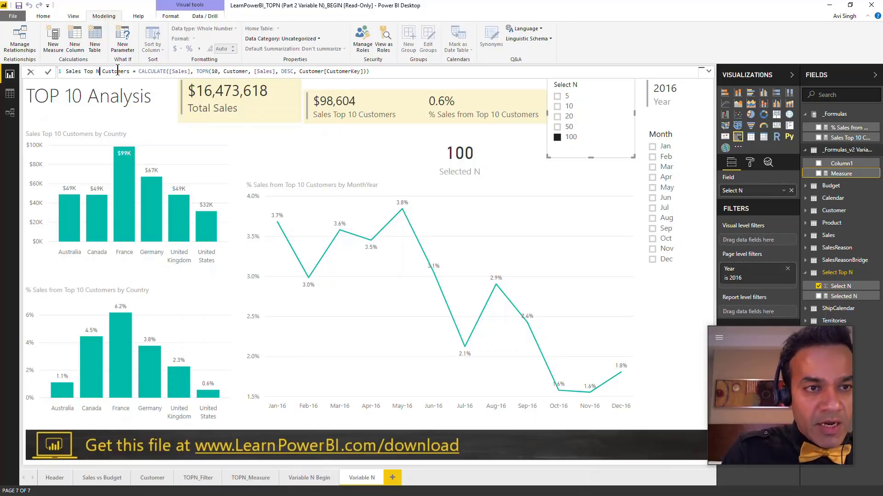
key(ctrl+Right)
key(ctrl+Right)
key(ctrl+Right)
key(ctrl+Right)
key(ctrl+Right)
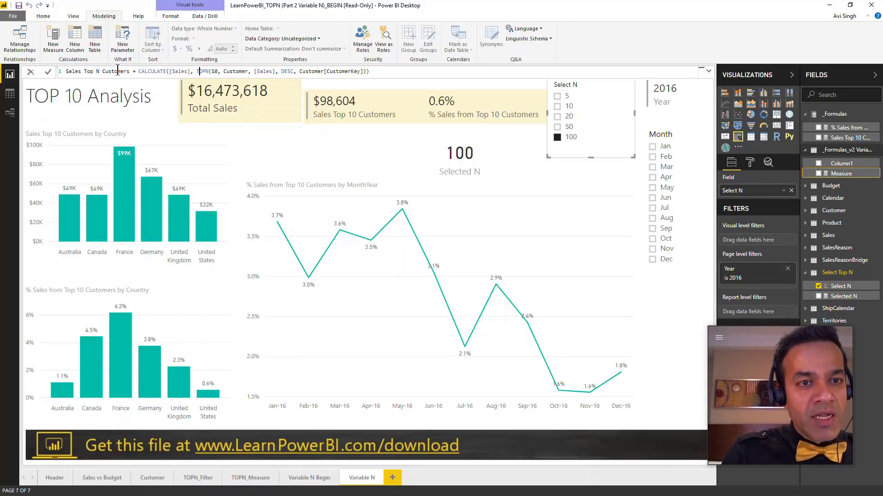
key(Right)
key(ctrl+shift+Right)
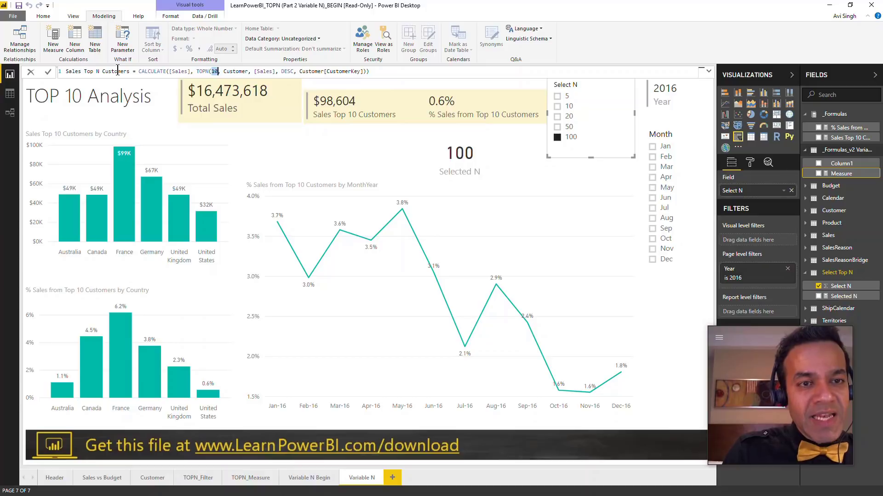
text([Sel)
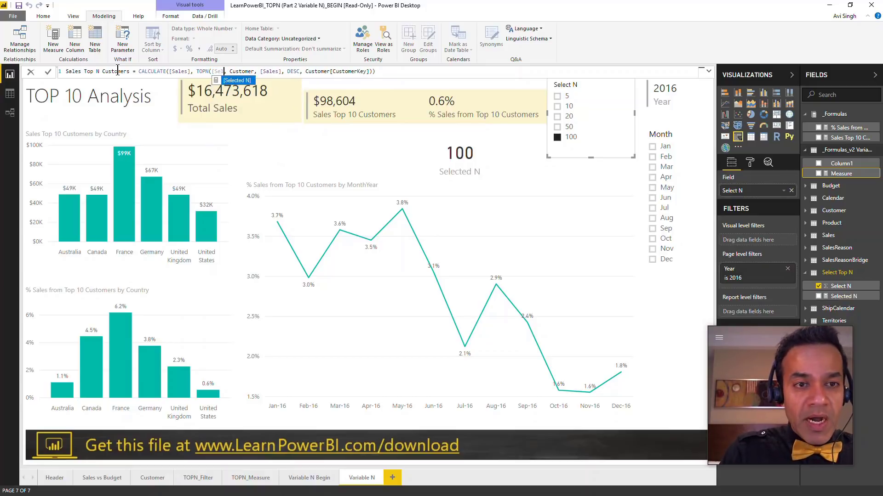
key(Tab)
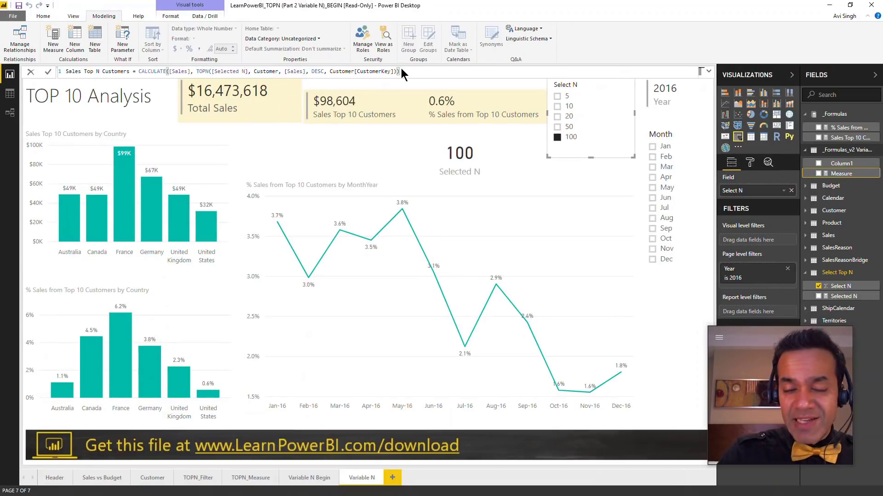
key(Return)
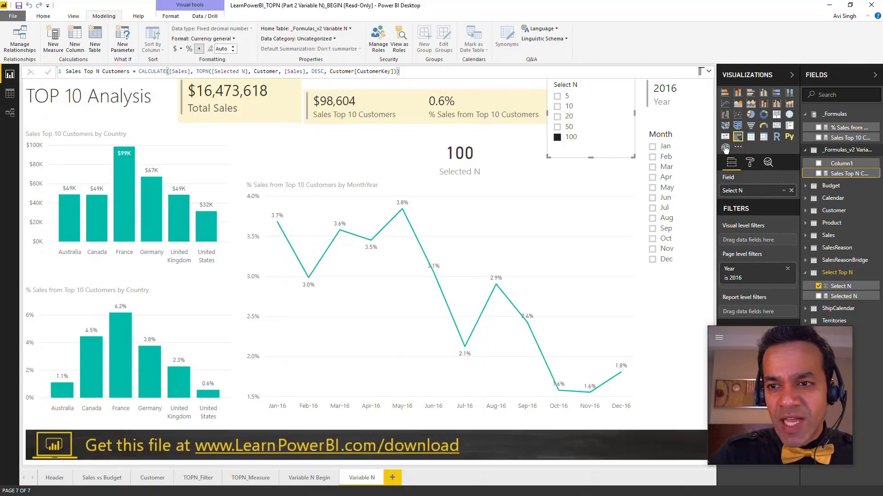
Select the % Sales from Top 10 Customers DIVIDE formula for copying
click(845, 128)
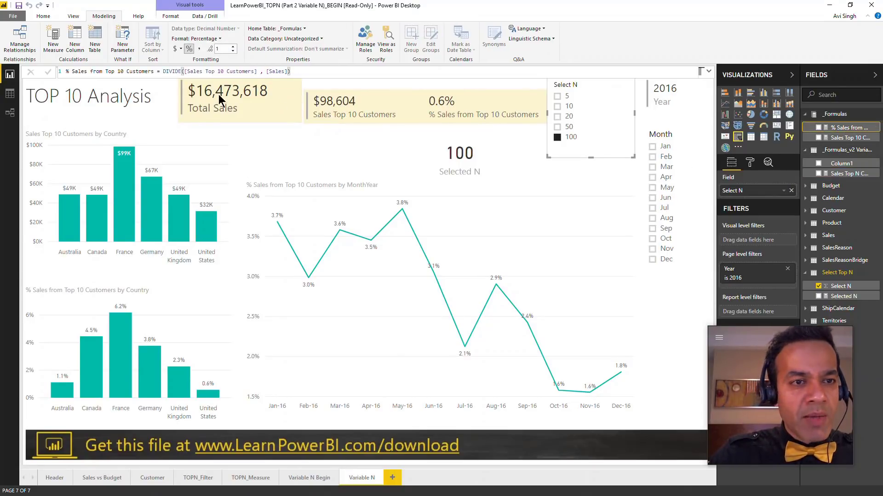
drag(299, 73, 54, 77)
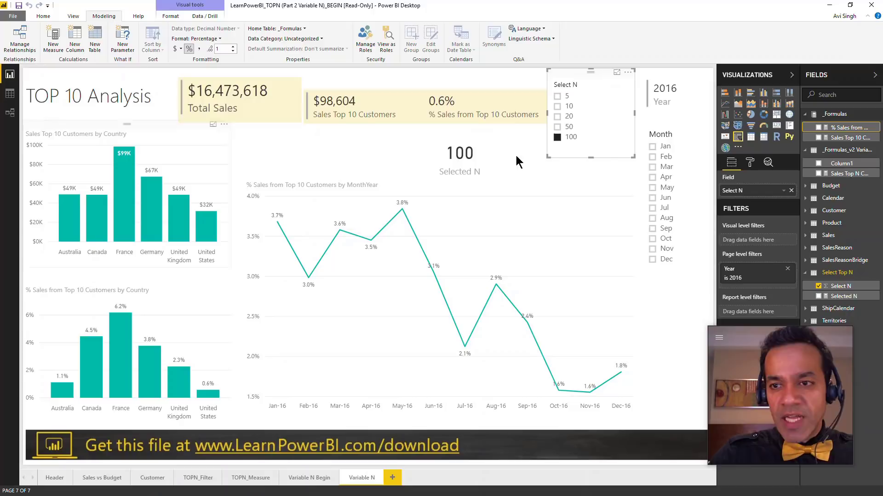
click(845, 173)
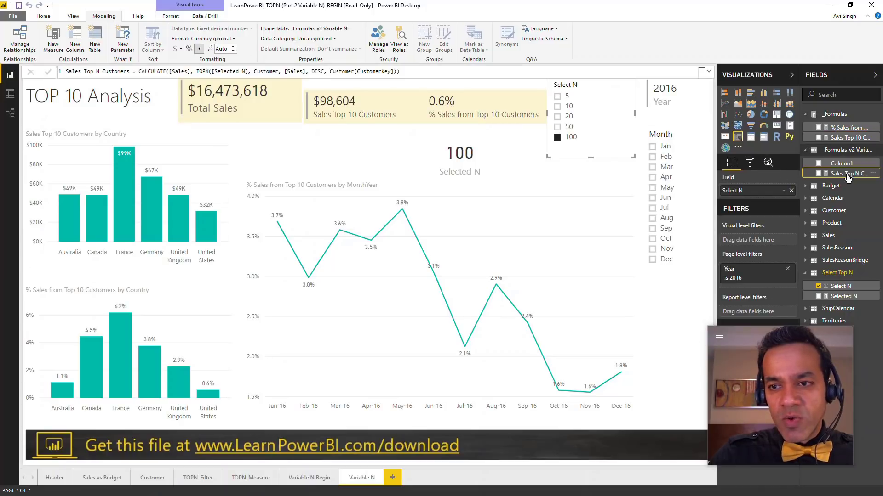
Create % Sales from Top N Customers as DIVIDE([Sales Top N Customers], [Sales])
click(54, 46)
key(ctrl+a)
key(ctrl+v)
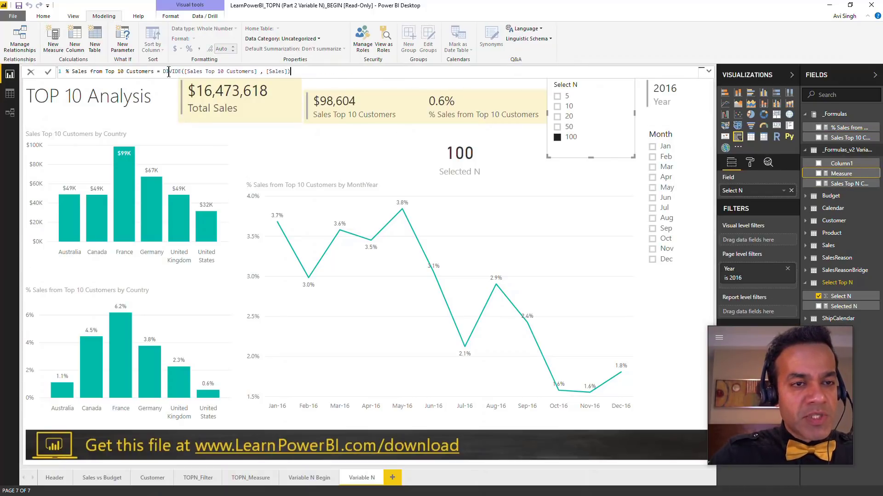
key(Home)
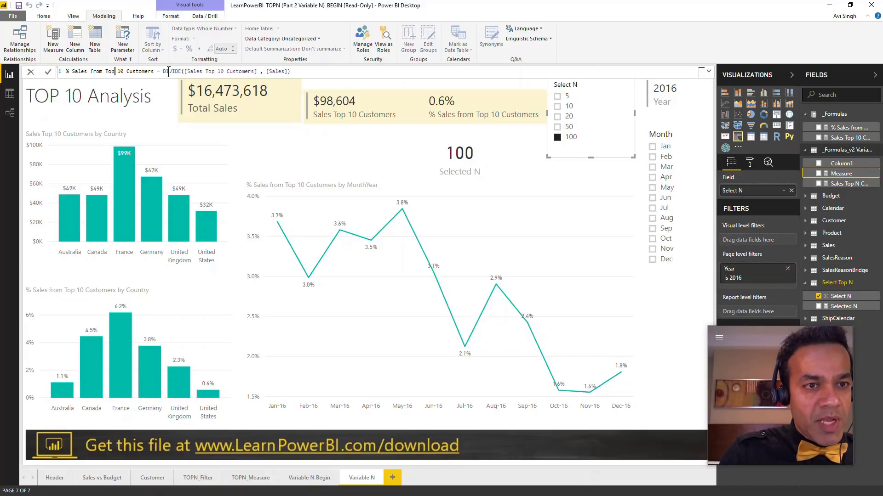
text(N)
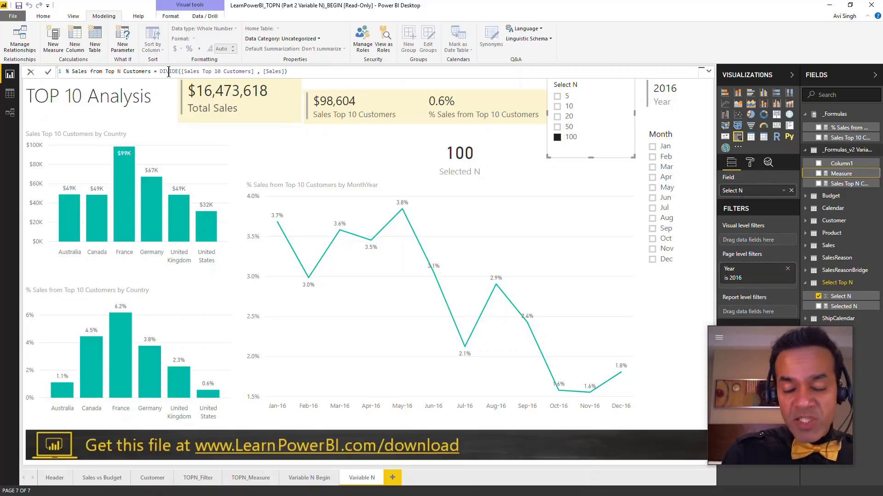
key(ctrl+Right)
key(ctrl+Right)
key(ctrl+Right)
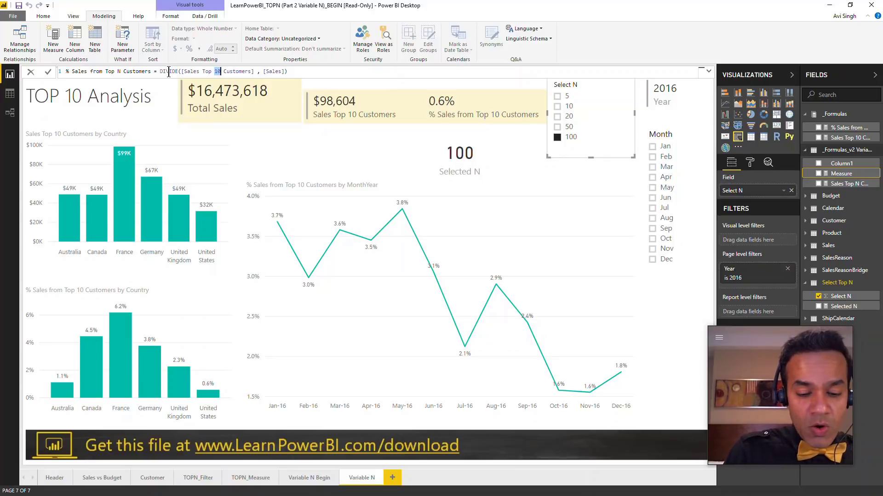
text(N)
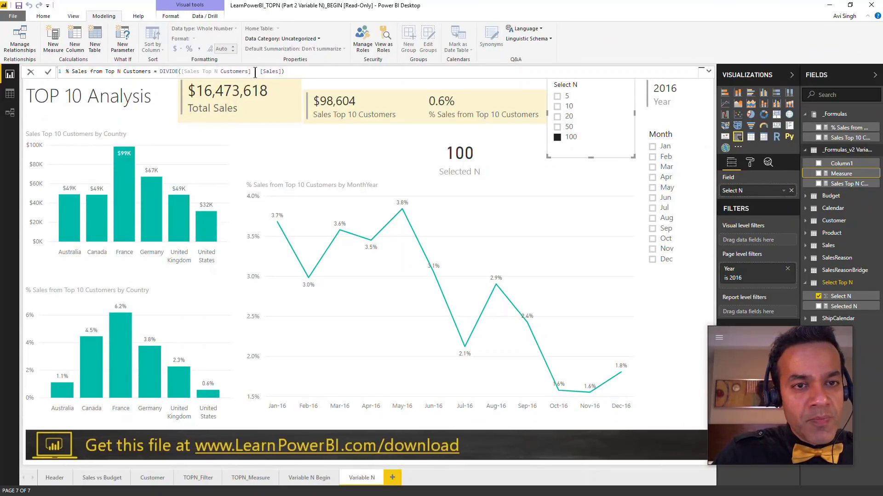
click(319, 71)
key(Return)
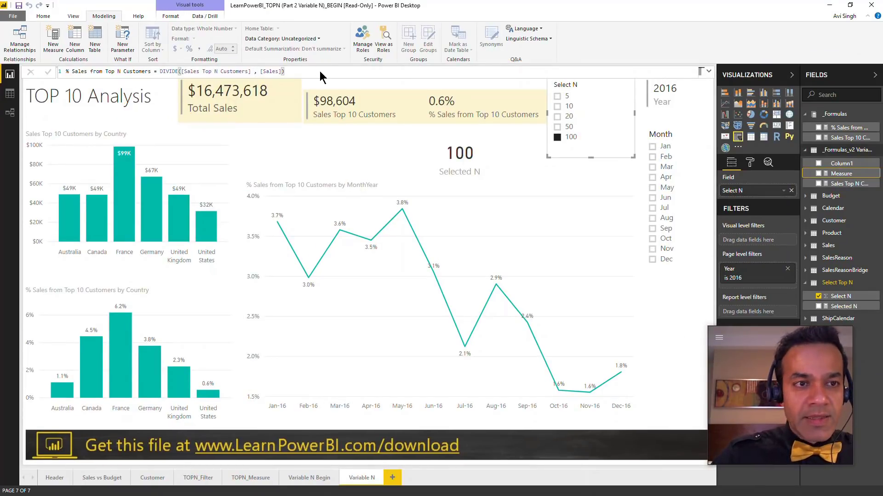
Hide Column1, set the Select N slicer to 20 then back to 10, and widen the Fields pane
click(873, 173)
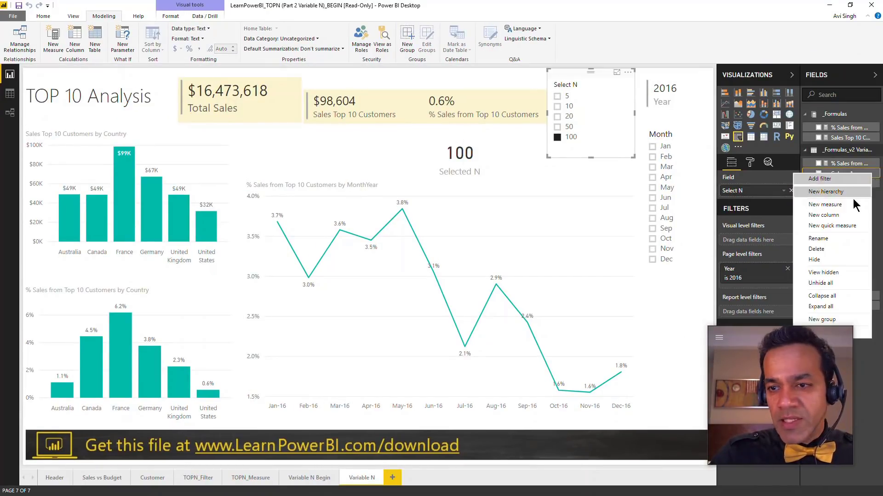
click(825, 261)
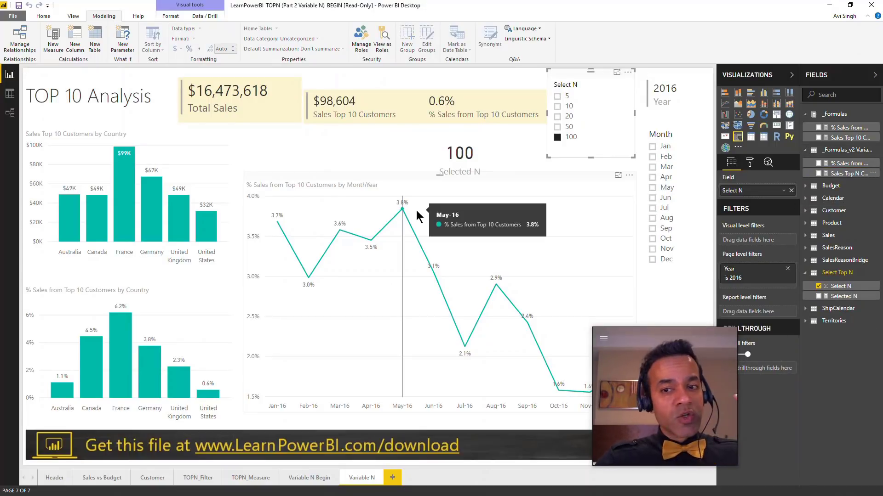
click(568, 106)
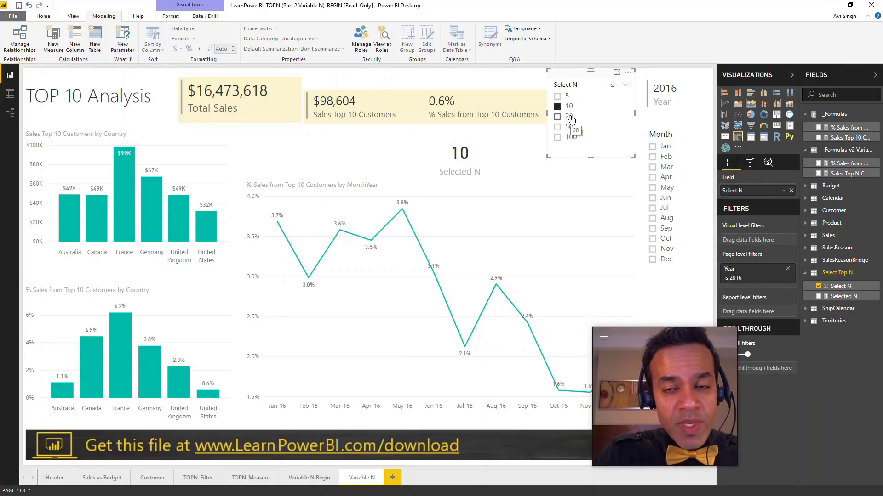
click(570, 117)
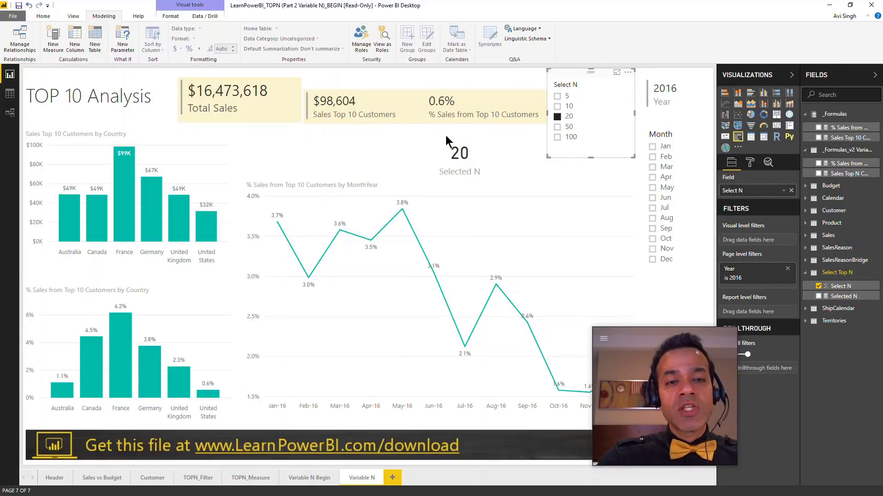
click(570, 106)
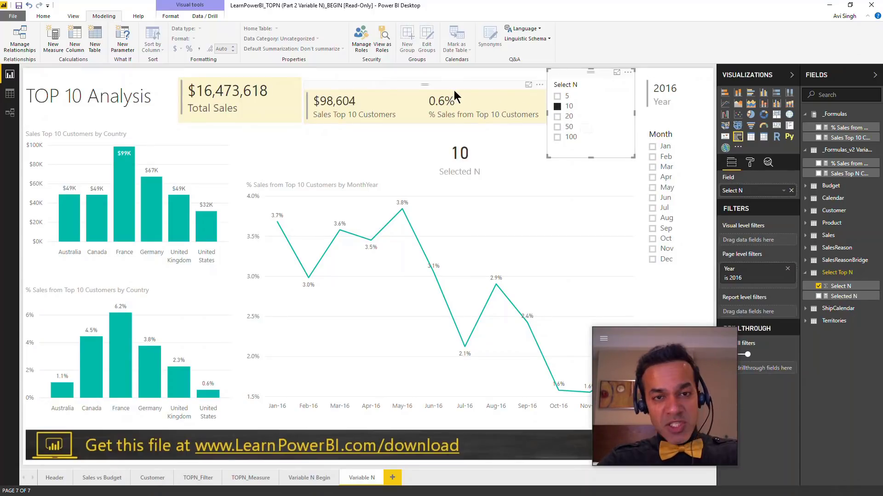
click(397, 87)
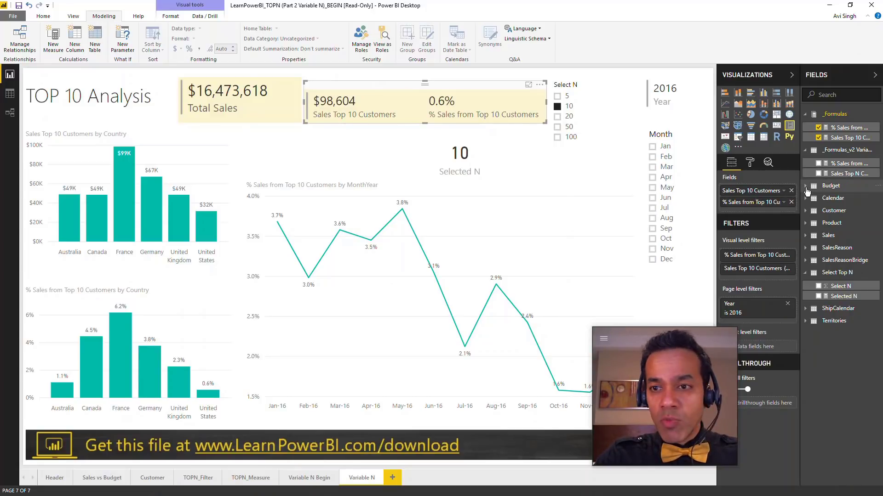
drag(800, 196, 725, 201)
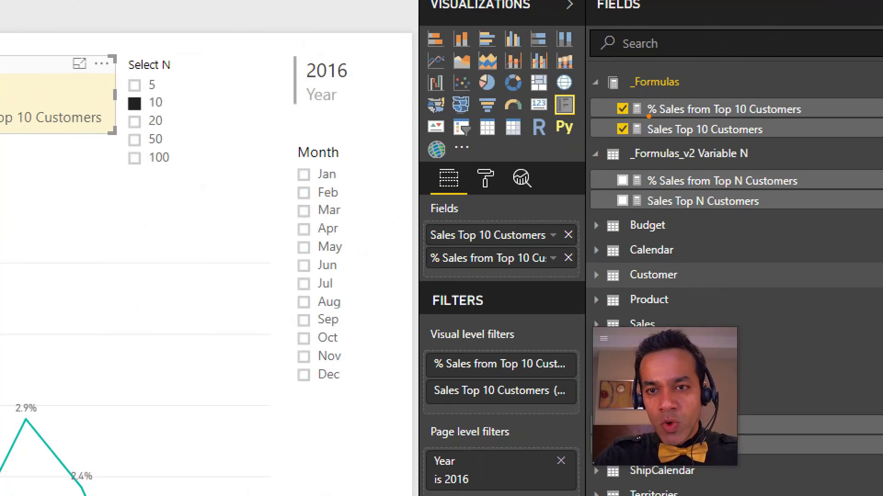
Replace the Top 10 fields with Sales Top N Customers and % Sales from Top N Customers, including the multi-row KPI card
drag(612, 98, 782, 140)
drag(738, 101, 641, 145)
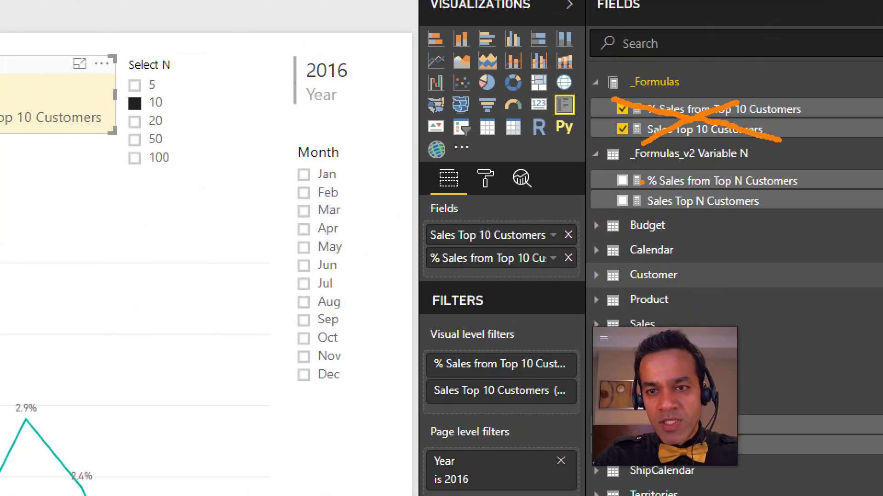
drag(601, 170, 601, 224)
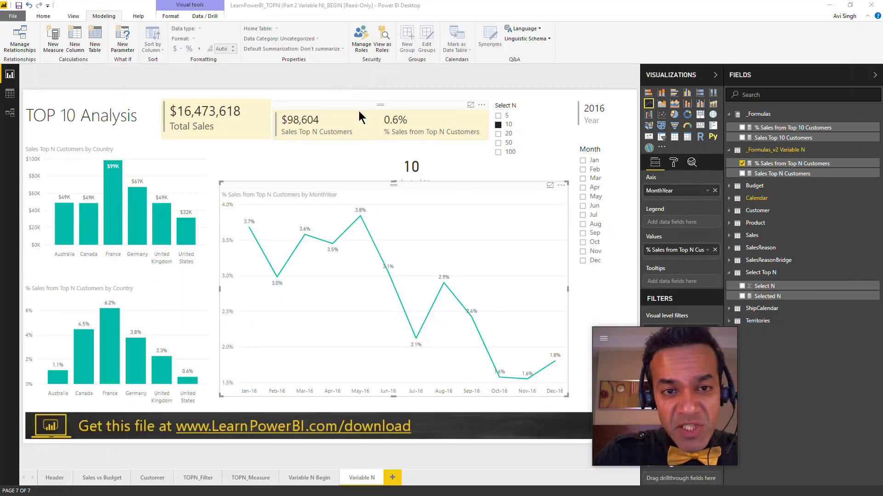
click(356, 110)
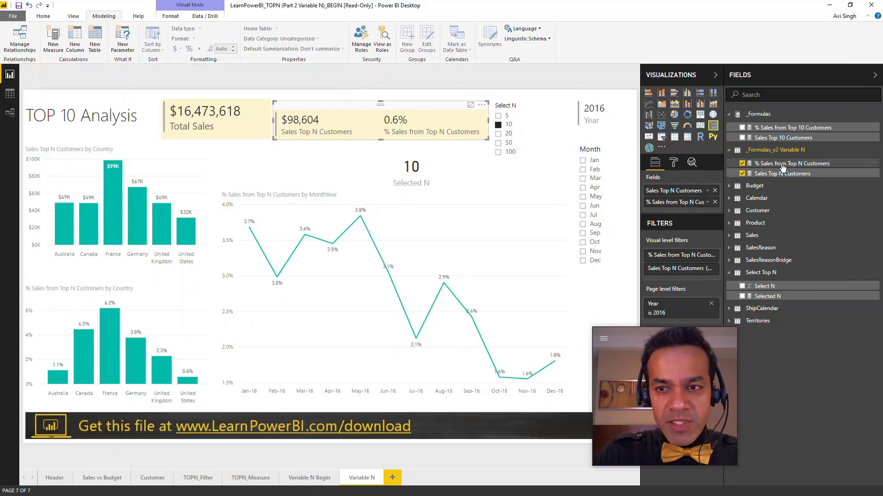
mouse_move(451, 236)
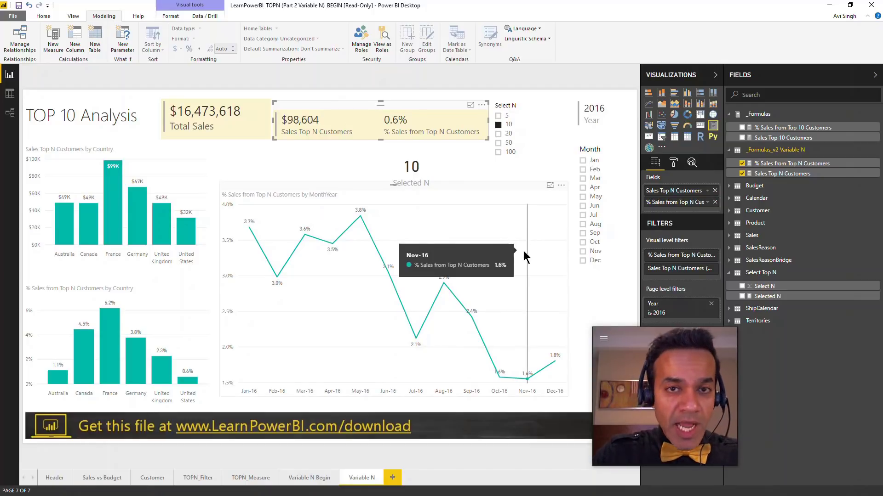
Shrink the monthly % sales line chart slightly from its top-right corner
click(392, 150)
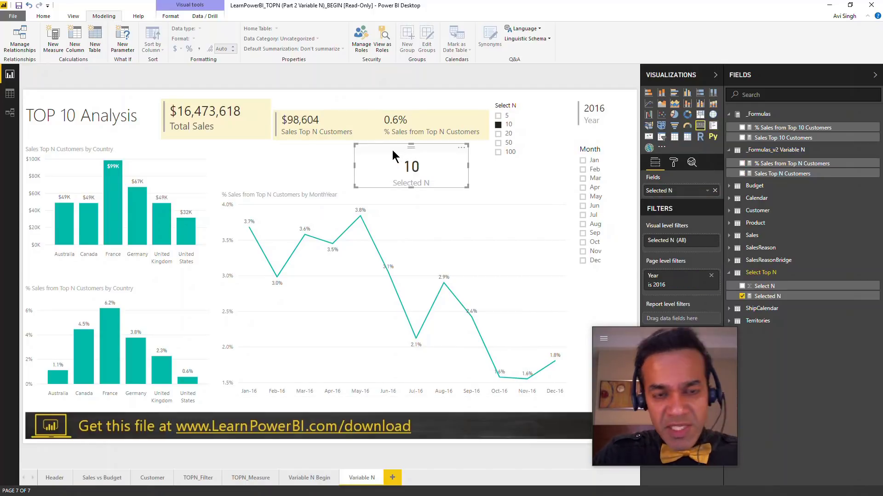
click(539, 195)
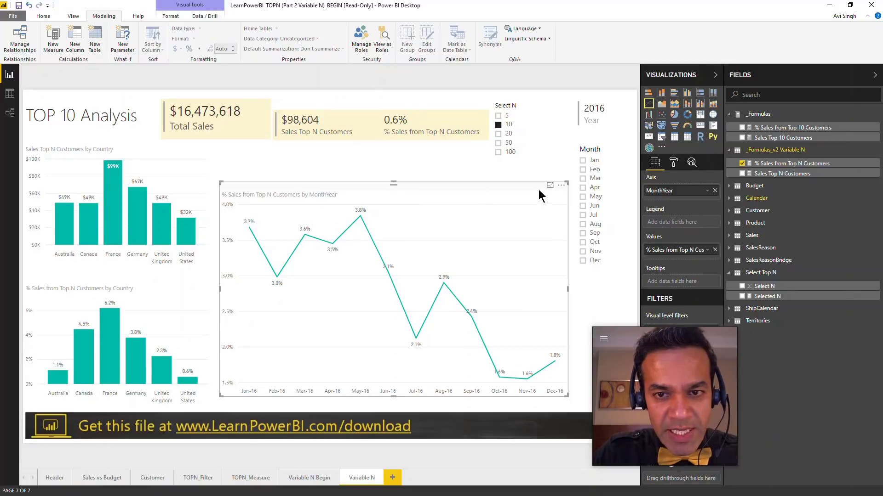
drag(566, 184, 559, 163)
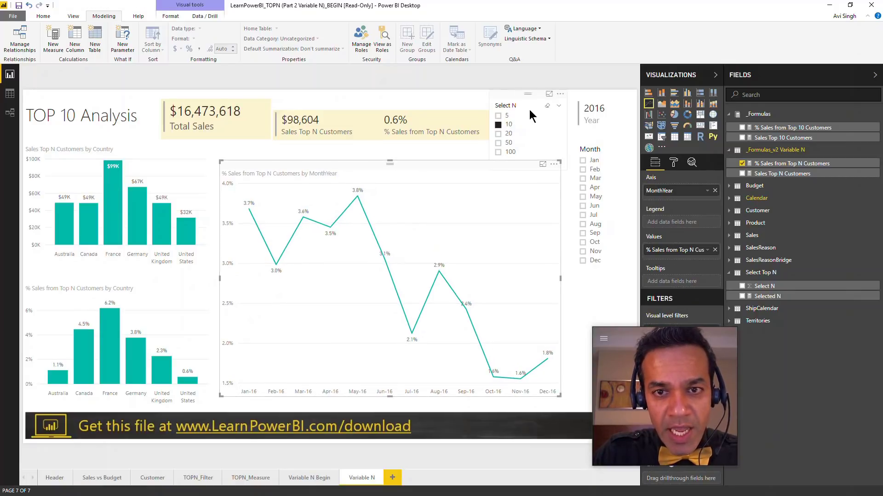
Try 5, then set the Select N slicer to 20 so the cards read $183,851 and 1.1%
click(515, 103)
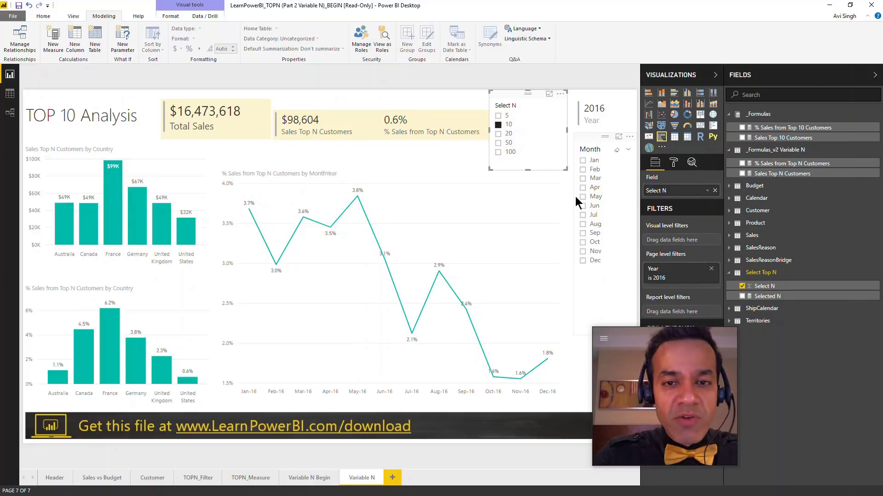
click(506, 119)
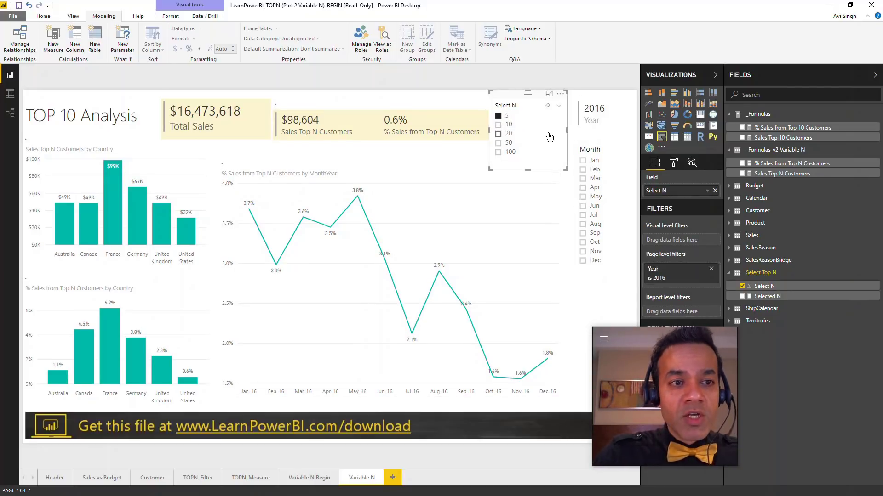
click(515, 135)
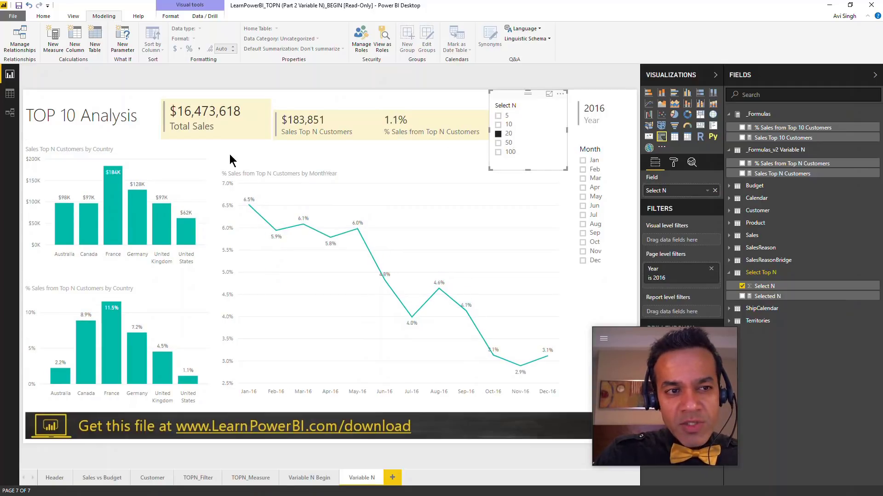
click(117, 98)
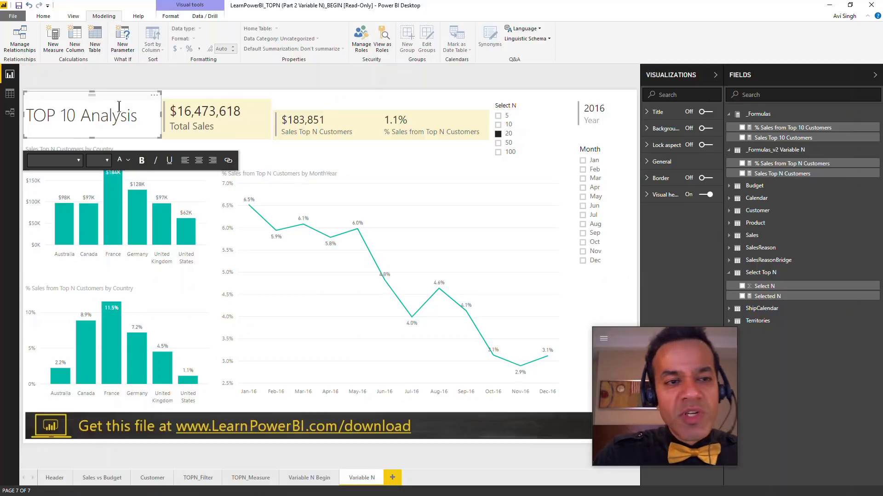
Delete the static title and add measure Selected N Label = "Top " & [Selected N] & " Analysis"
drag(128, 97, 108, 96)
key(Delete)
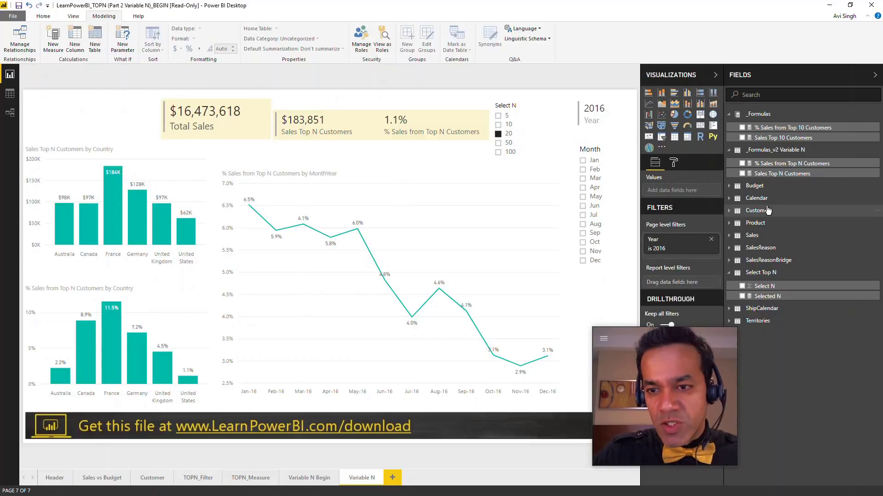
click(767, 301)
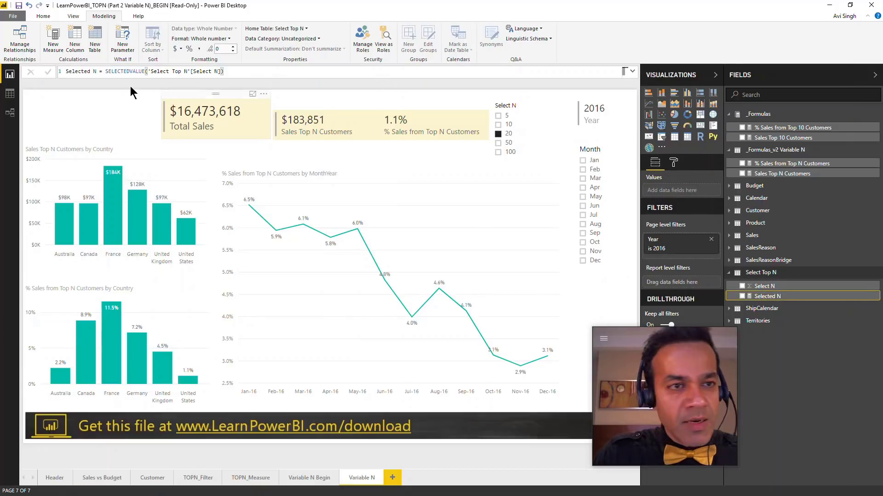
click(53, 46)
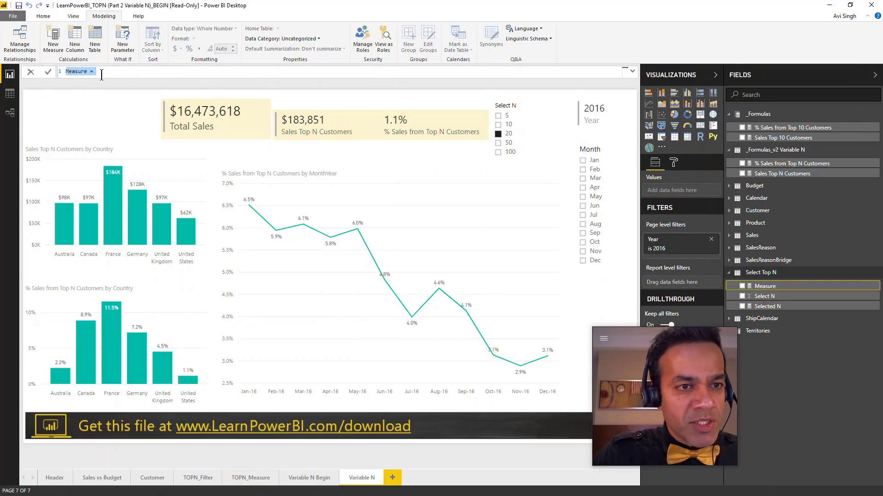
text(Selected N Label)
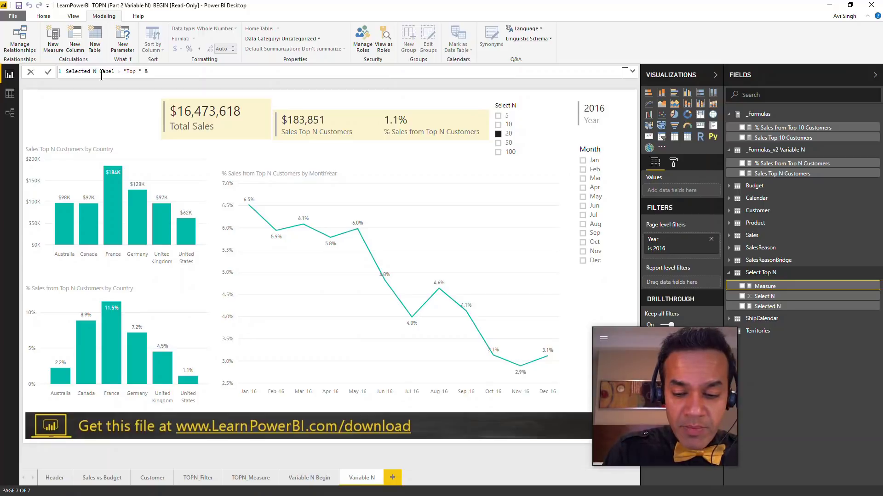
text(Selected N])
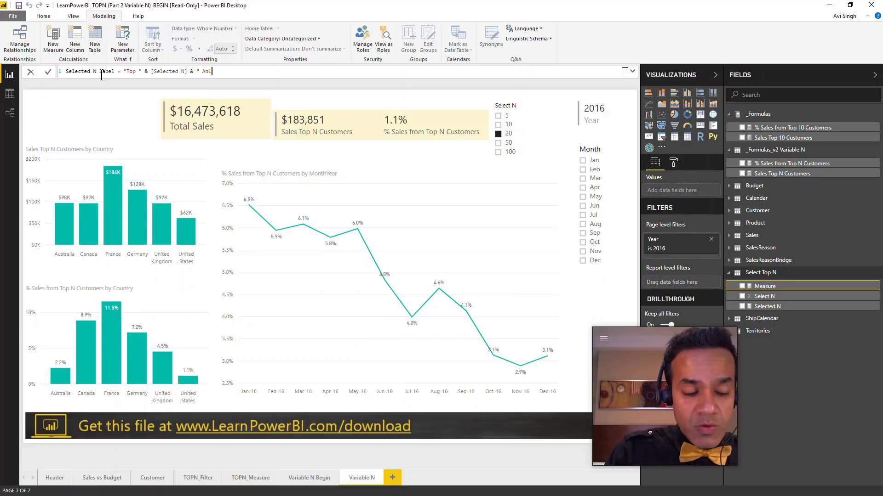
text( & " Analy)
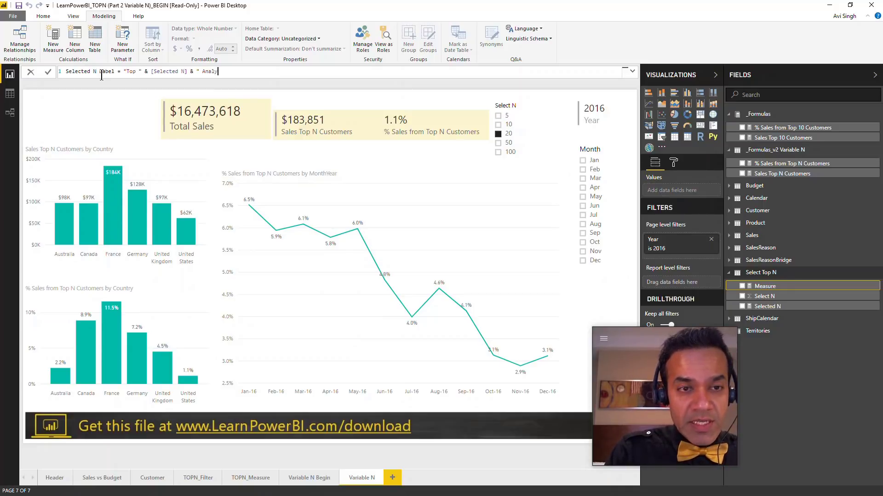
text(sis)
key(Return)
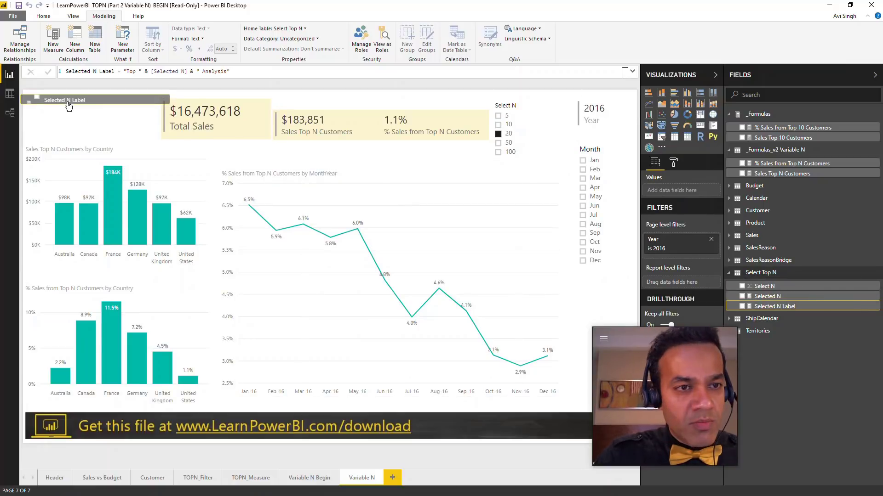
Place Selected N Label at the page's top left as a card reading Top 10 Analysis
drag(69, 106, 69, 107)
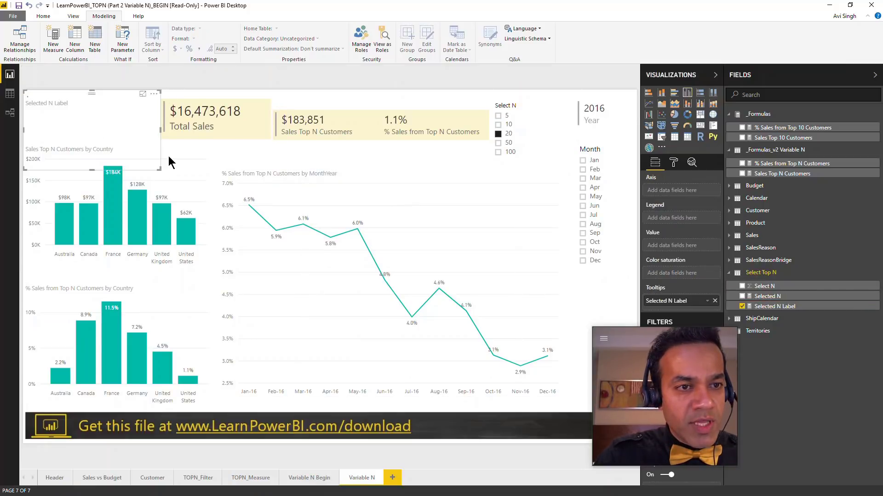
click(699, 125)
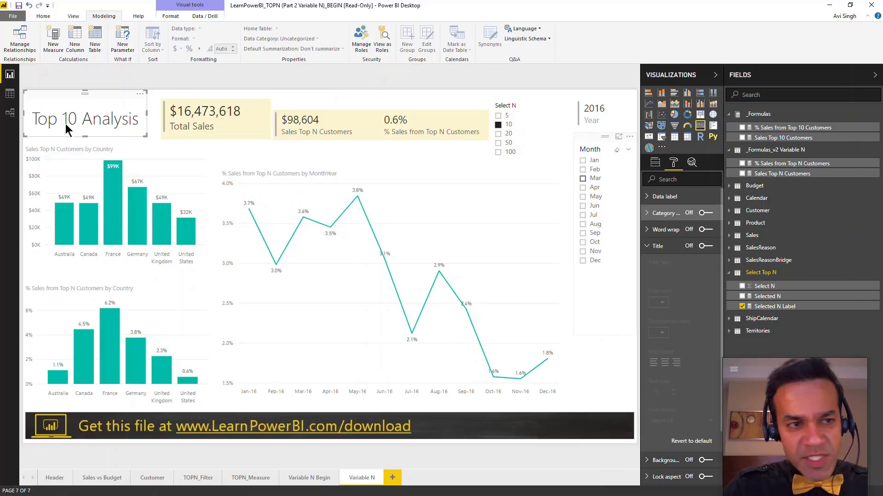
click(242, 97)
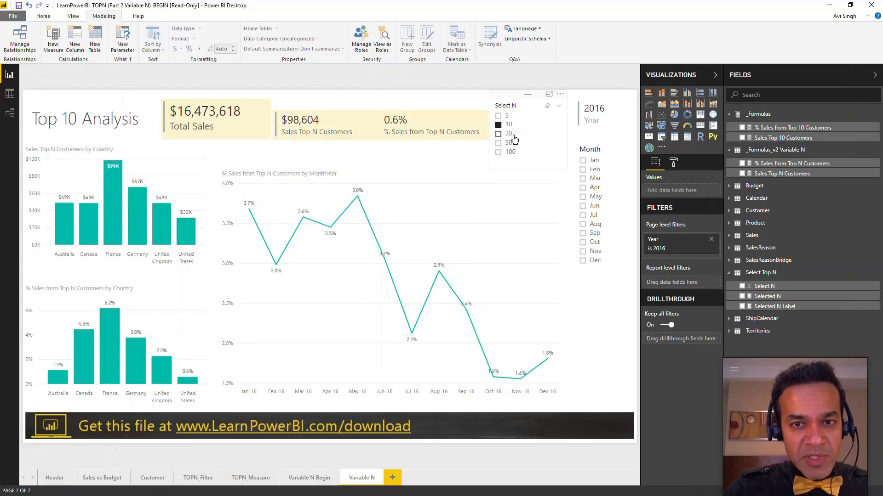
Step the Select N slicer through 5, 20 and 50 to 100, then enlarge the slicer
click(507, 117)
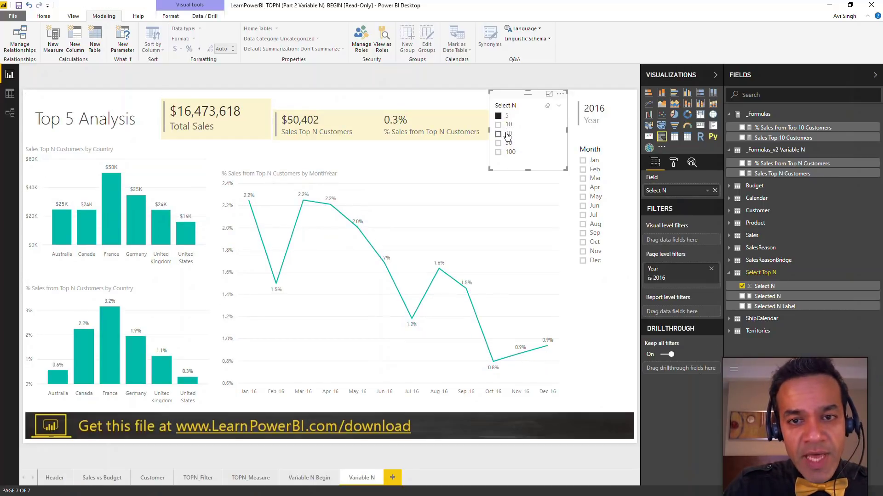
click(509, 133)
click(509, 145)
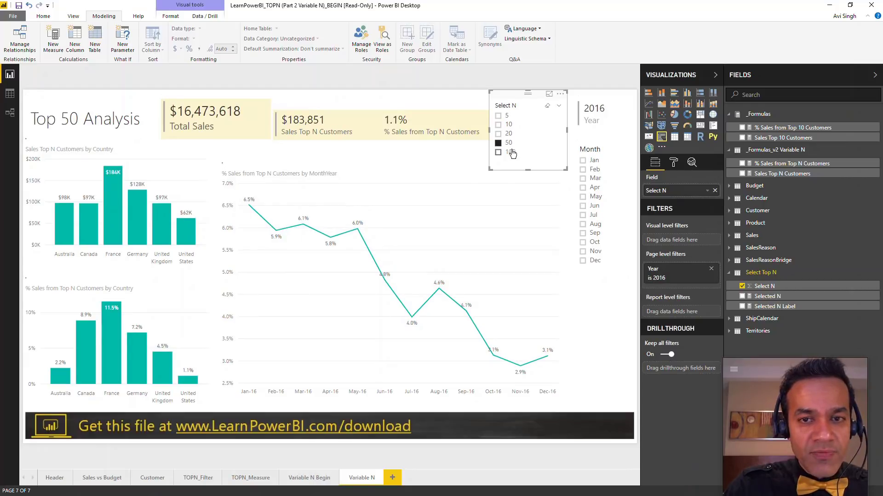
click(510, 152)
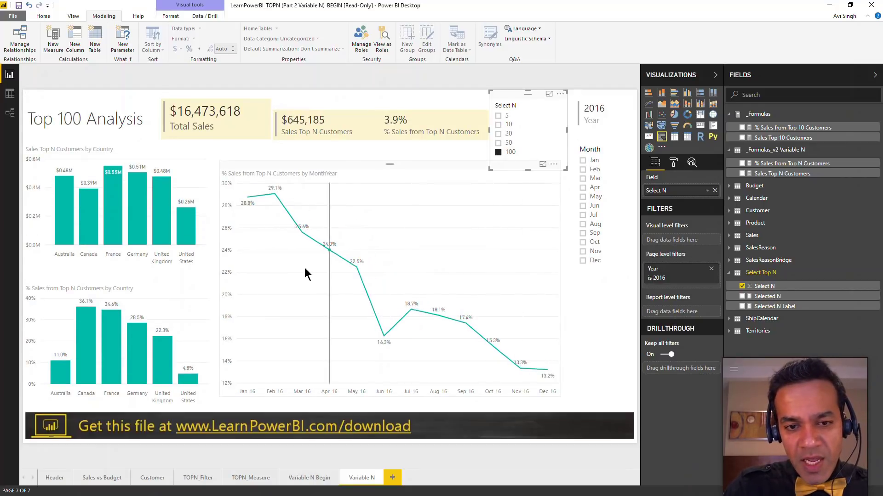
mouse_move(464, 228)
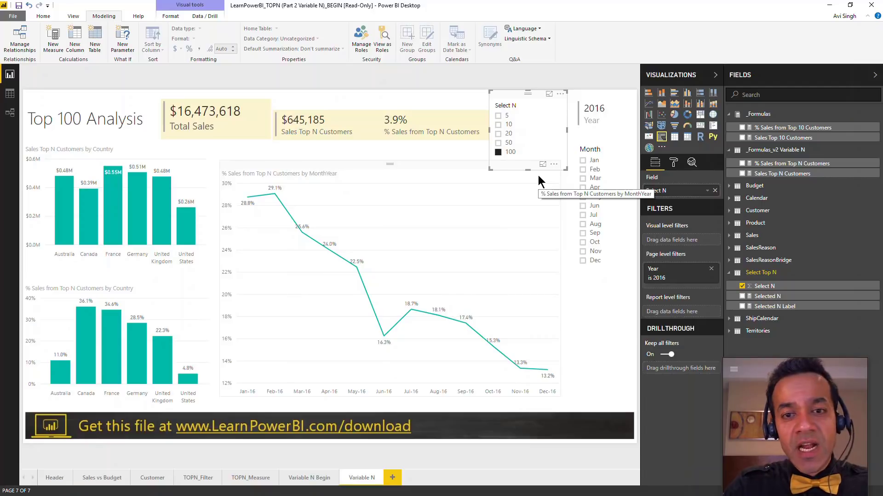
mouse_move(565, 169)
mouse_down()
mouse_move(568, 204)
mouse_move(570, 181)
mouse_up()
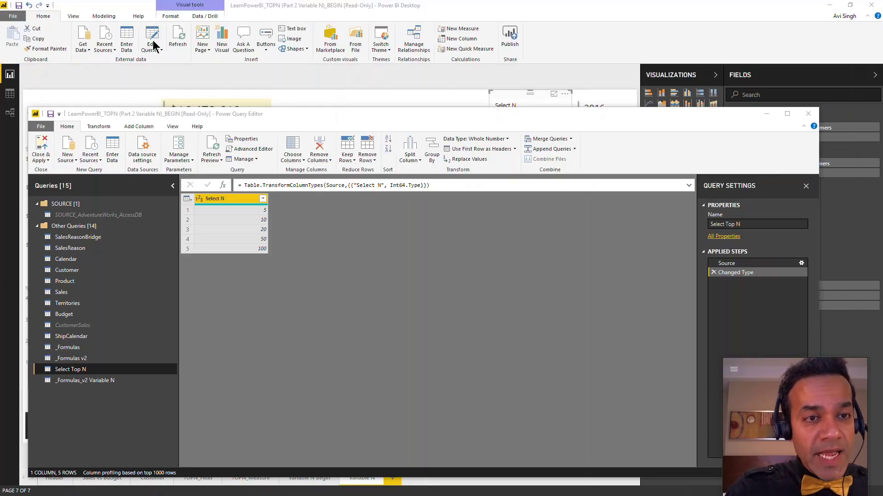
Add rows 500, 1000 and 10000 to the Select N source table and confirm
drag(293, 120, 306, 100)
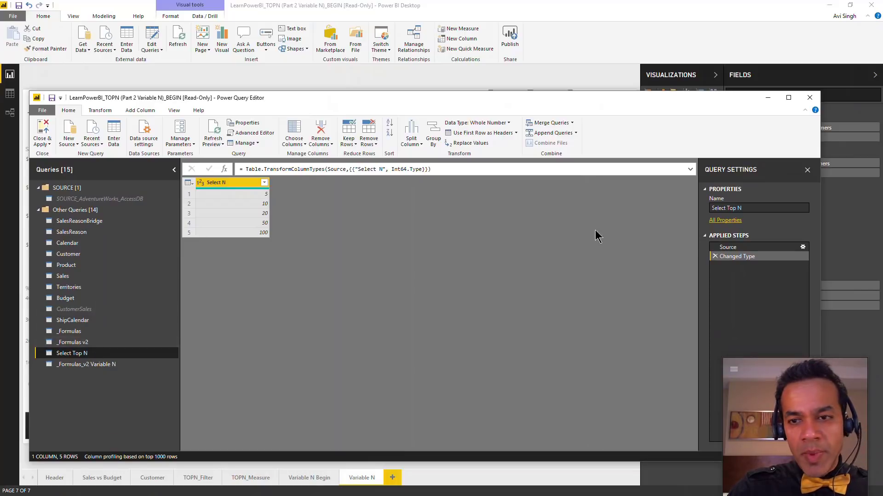
click(738, 248)
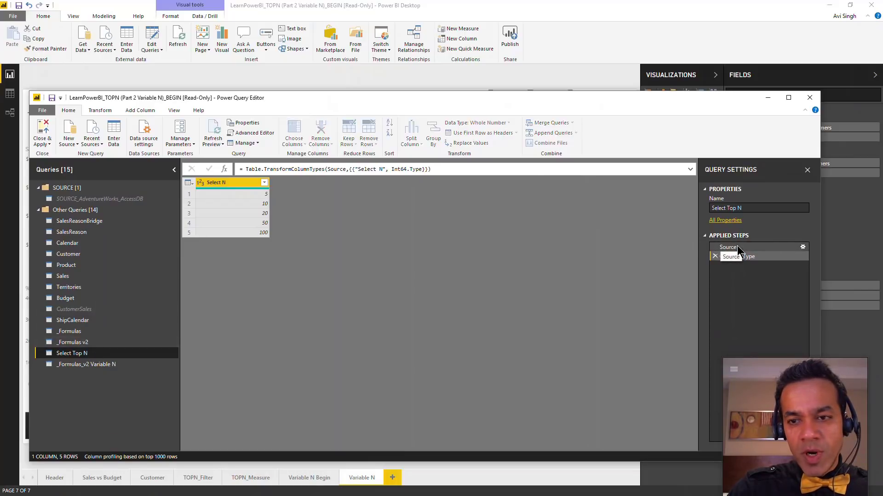
click(803, 248)
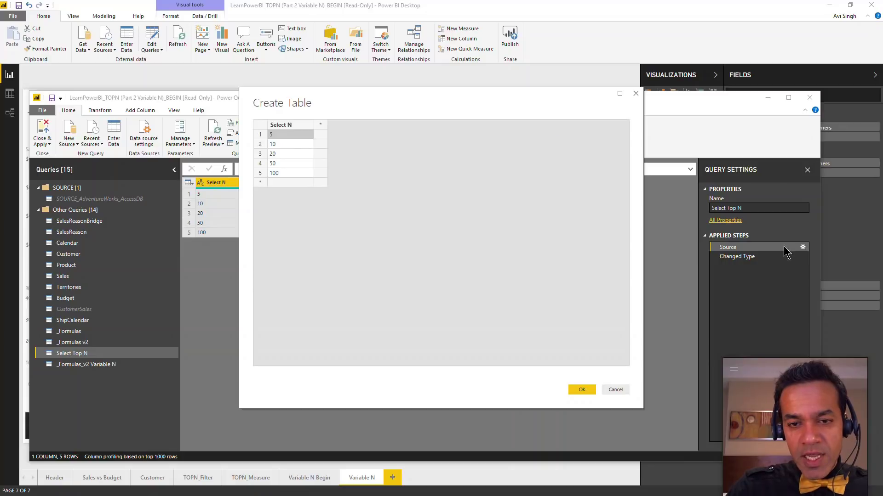
click(291, 184)
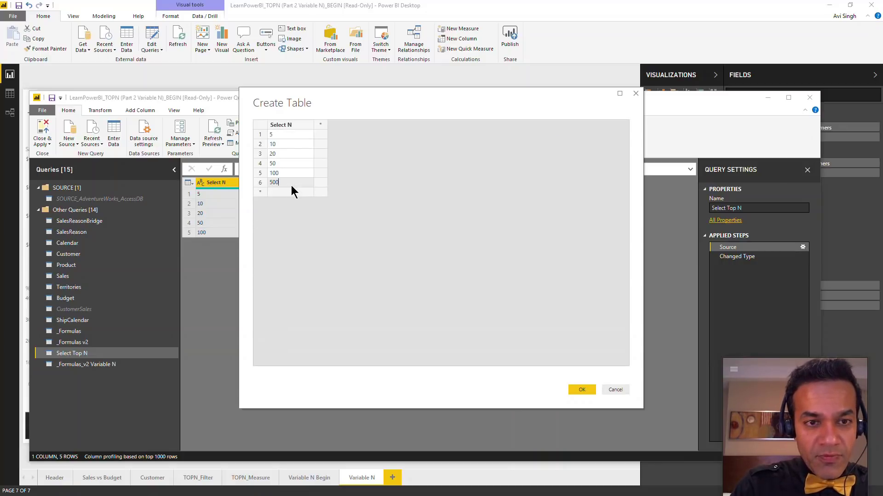
key(Return)
key(Return)
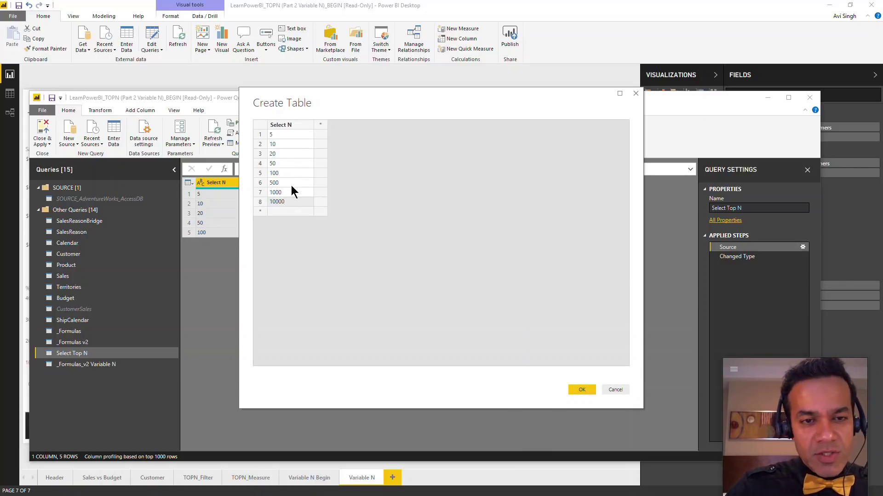
click(581, 390)
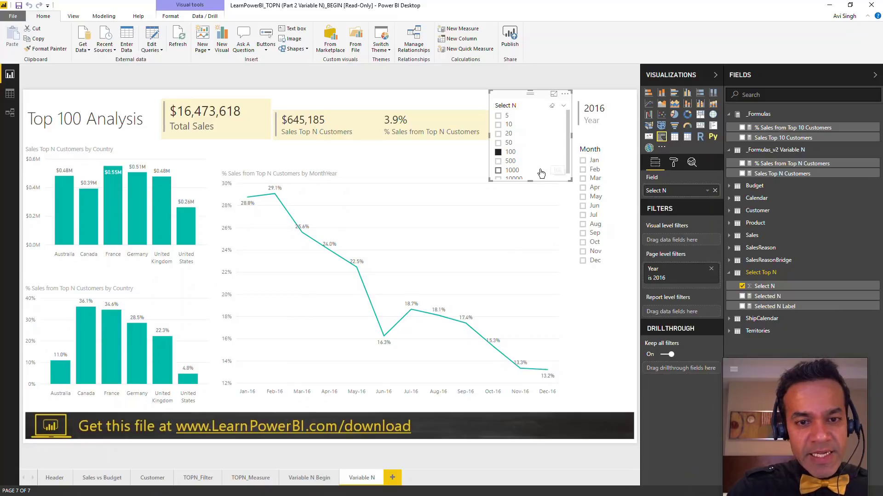
Try 500 and 10000 in the Select N slicer, settling on 500 ($2,556,088, 15.5%)
click(510, 162)
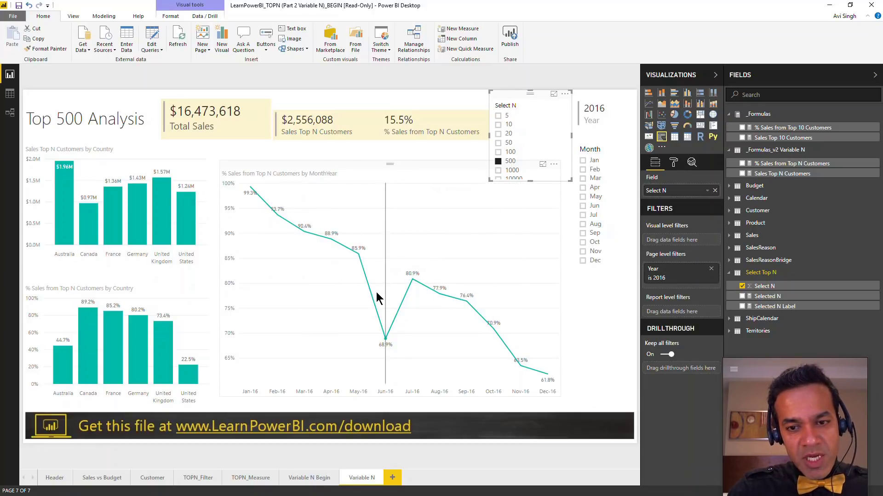
mouse_move(265, 209)
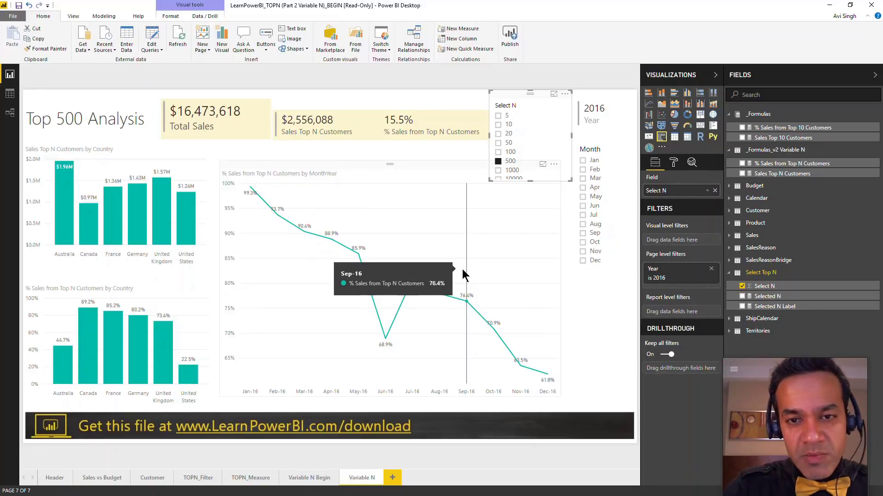
scroll(514, 170, down, 1)
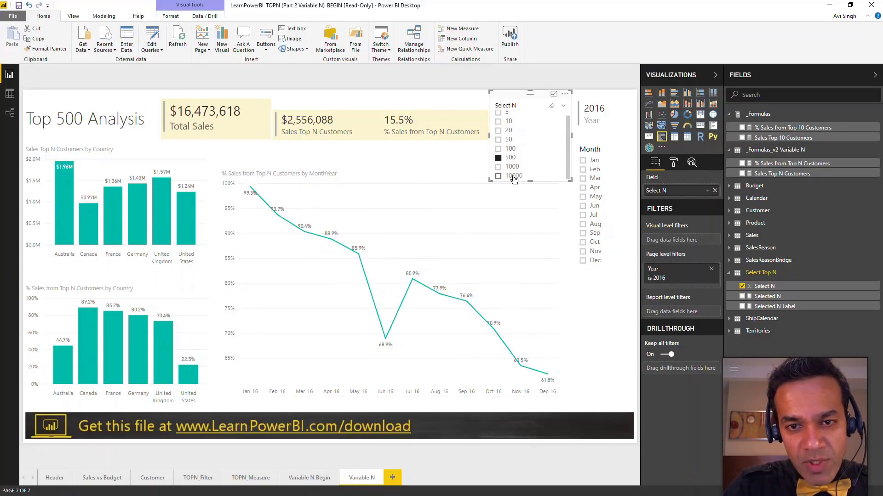
click(514, 177)
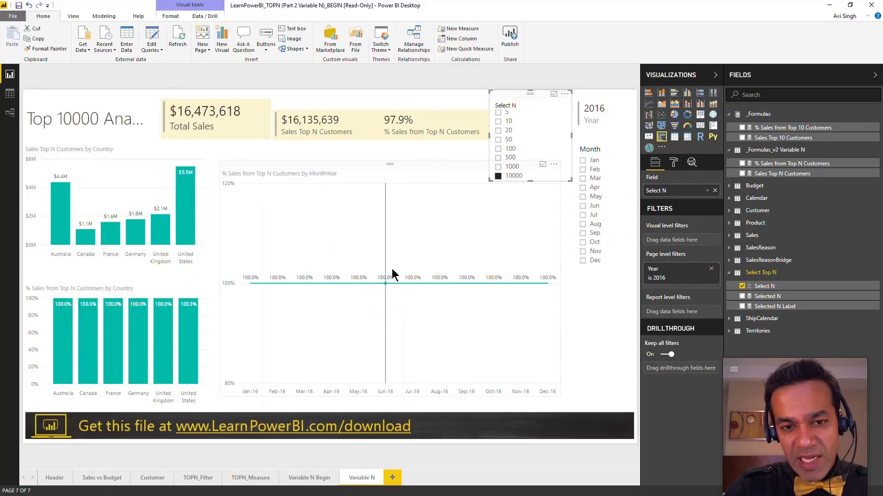
click(508, 158)
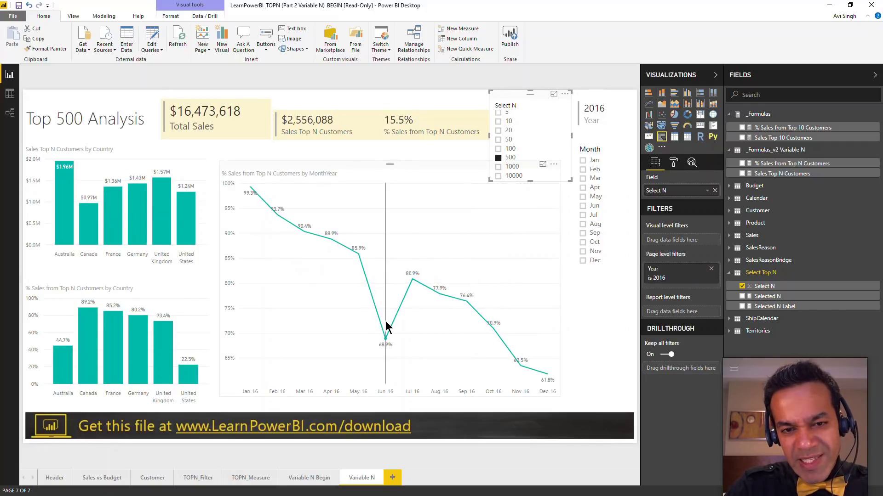
click(112, 478)
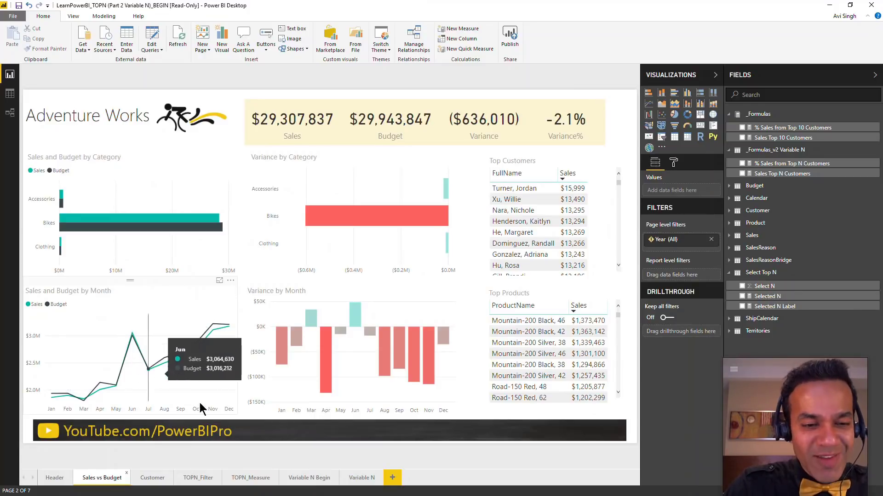
click(361, 478)
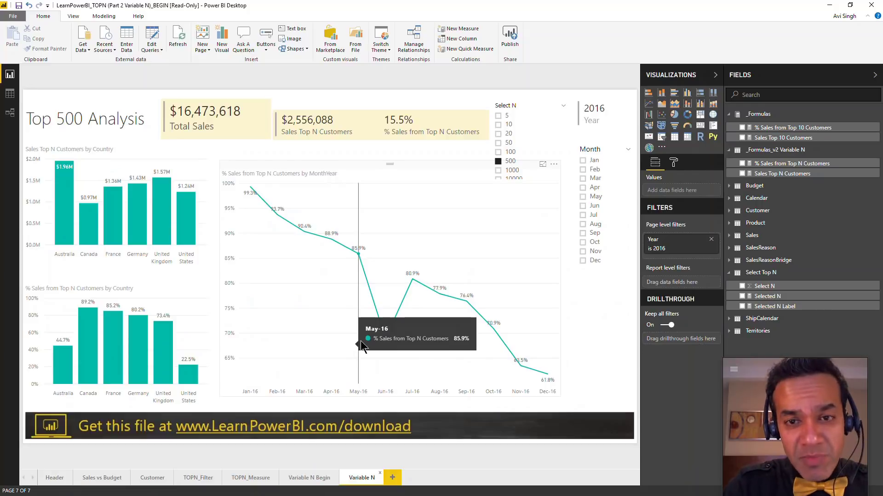
Set the Select N slicer to 10 so the title reads Top 10 Analysis
click(509, 126)
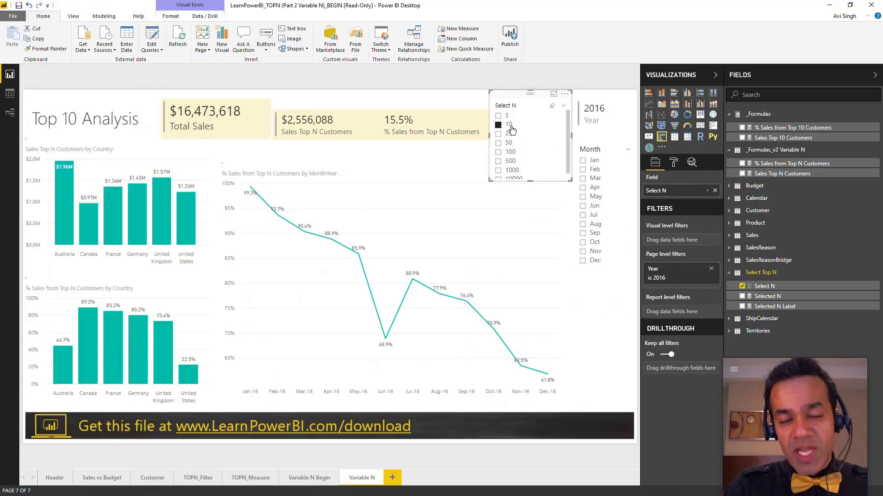